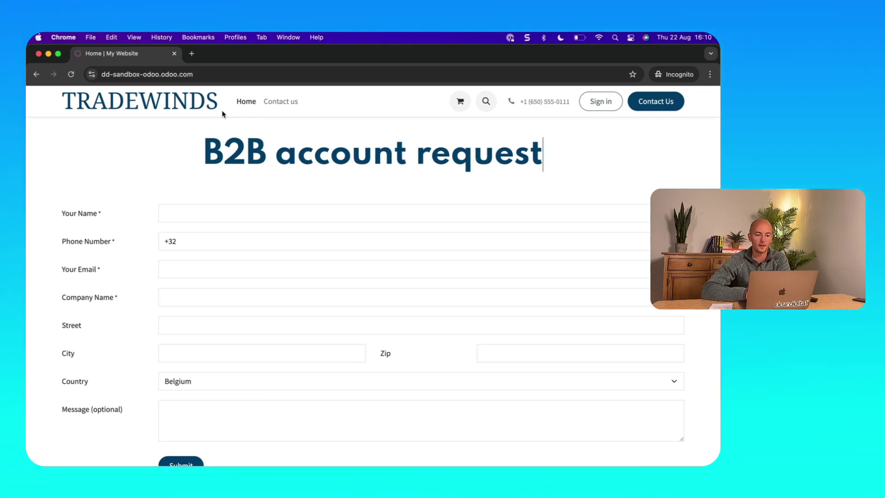
Scroll the Tradewinds home page to check the empty B2B account request form
scroll(296, 235, "down", 1)
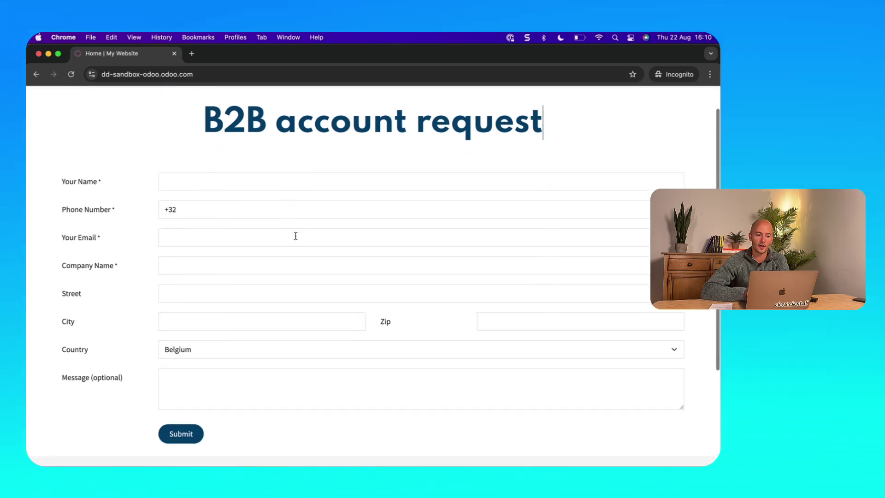
scroll(295, 235, "up", 1)
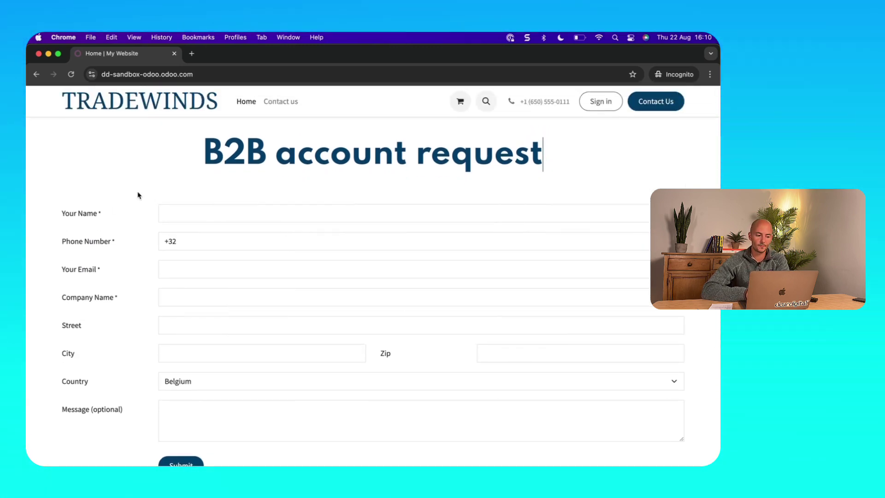
Enter the requester's name, phone number, e-mail and the company name 'Julien Corp NV'
left_click(240, 213)
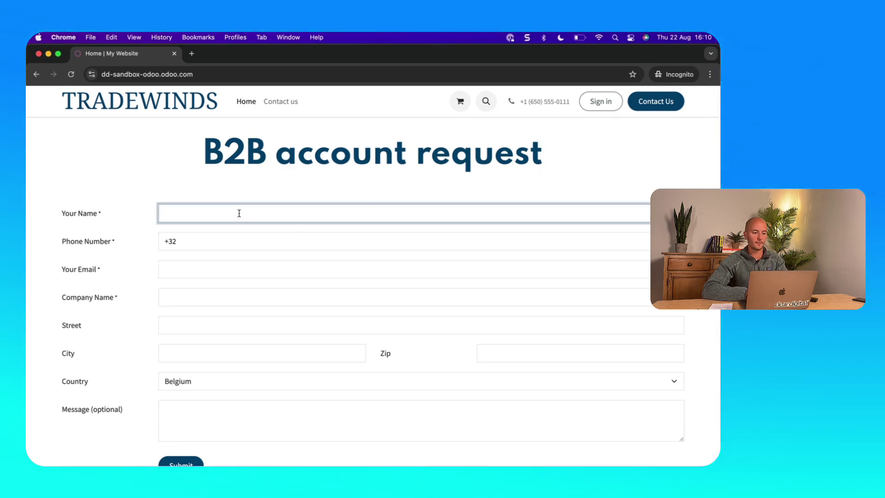
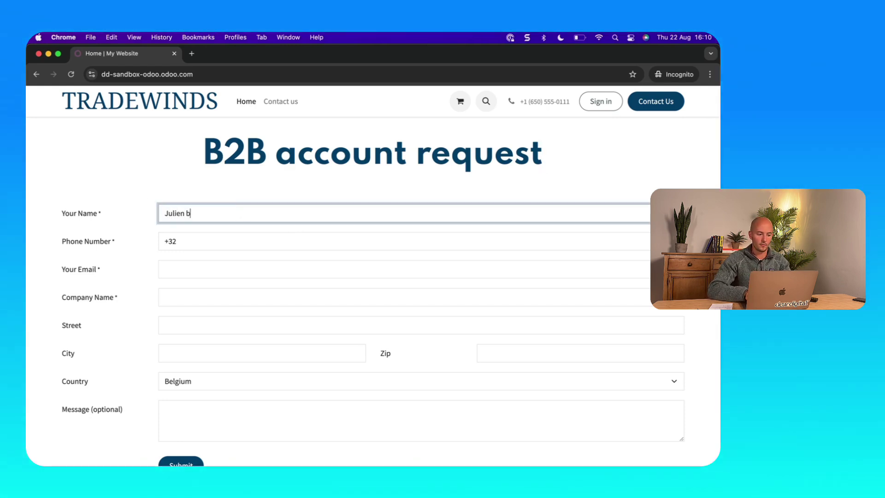
key("Tab")
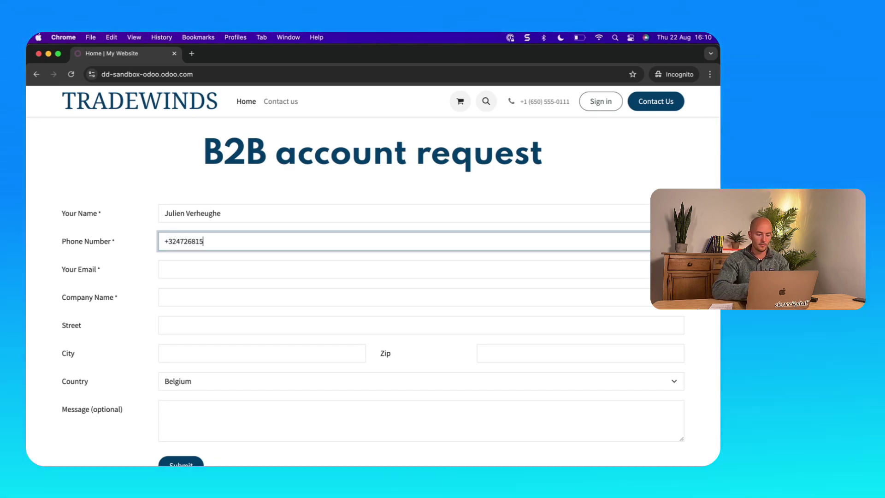
key("Tab")
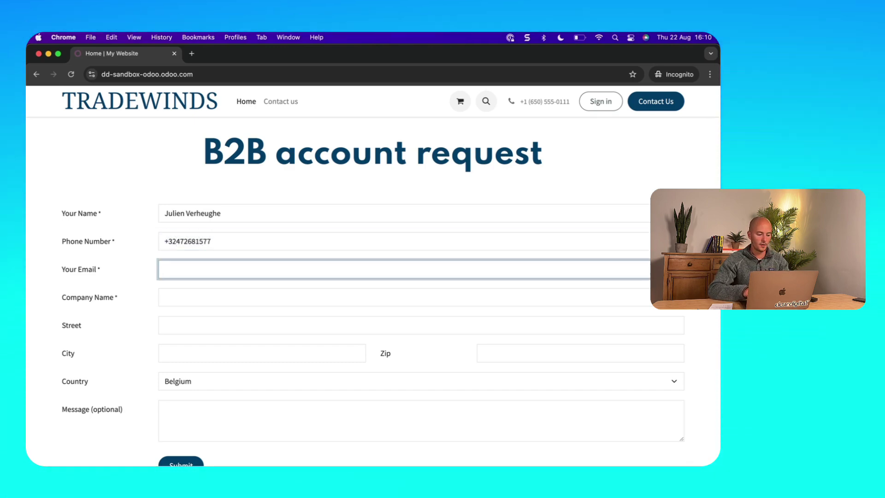
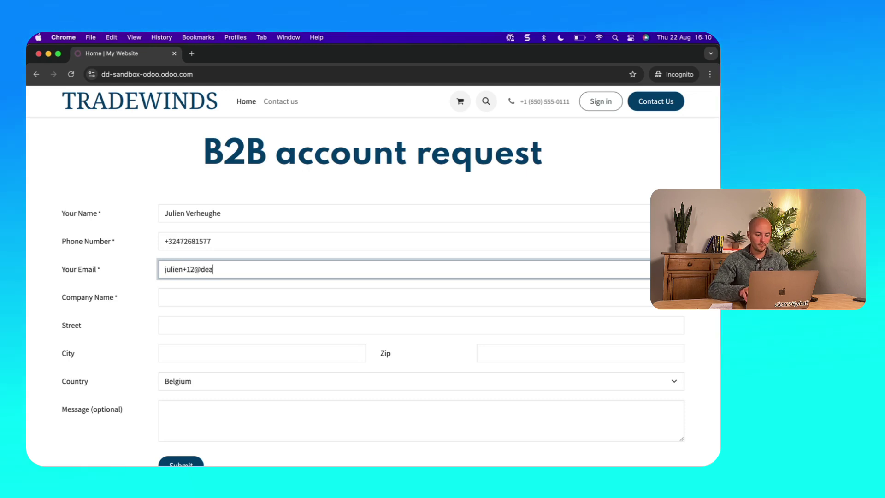
key("Tab")
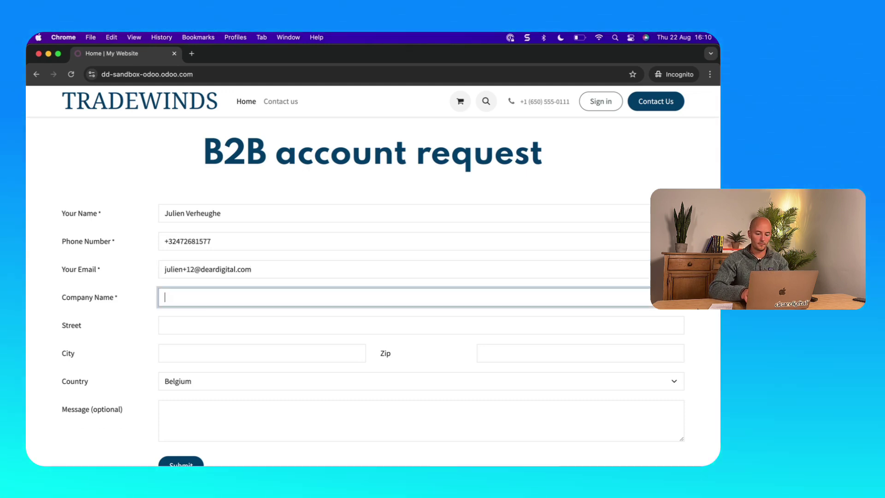
type("Julien Corp NV")
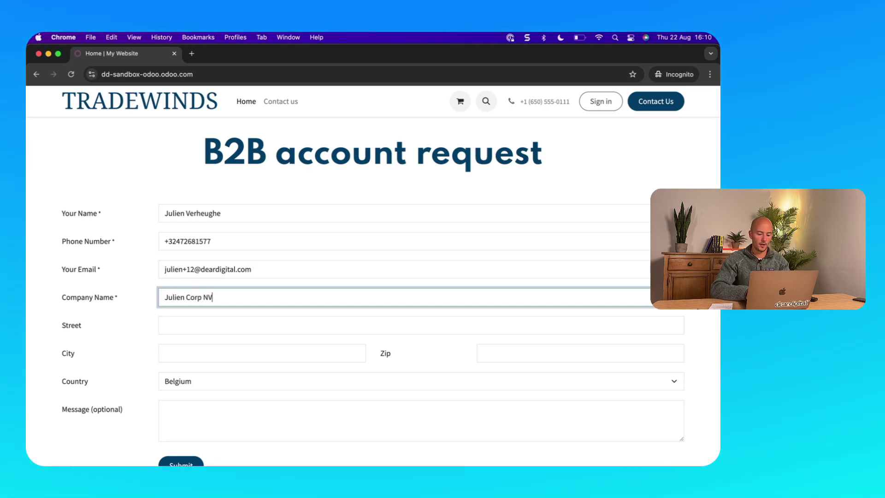
Fill in the street, city and zip code, and keep Belgium as the country
key("Tab")
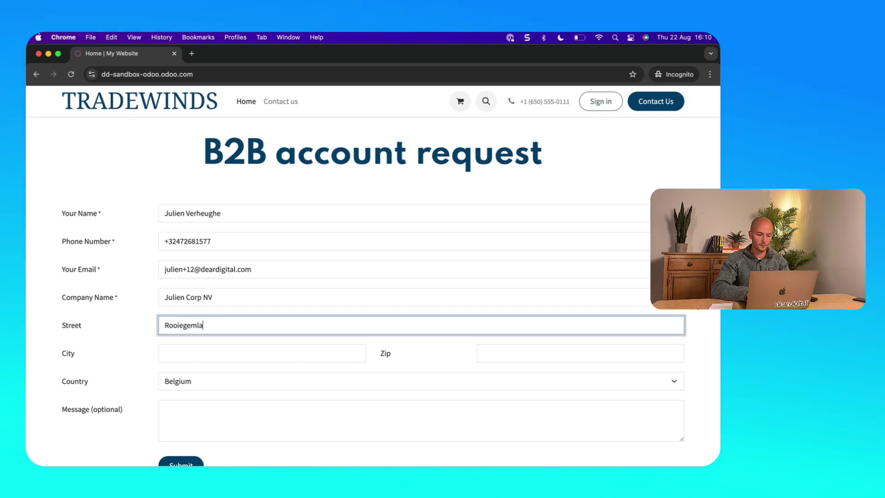
key("Tab")
type("Gent")
key("Tab")
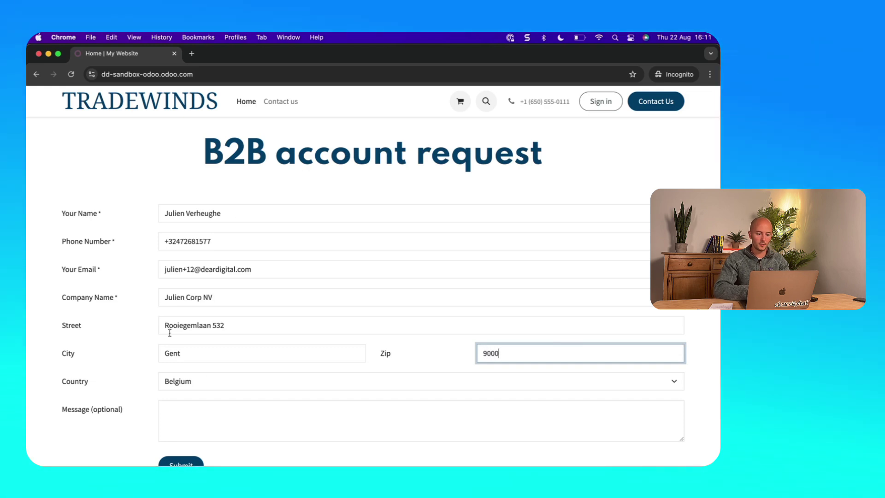
left_click(200, 382)
left_click(200, 388)
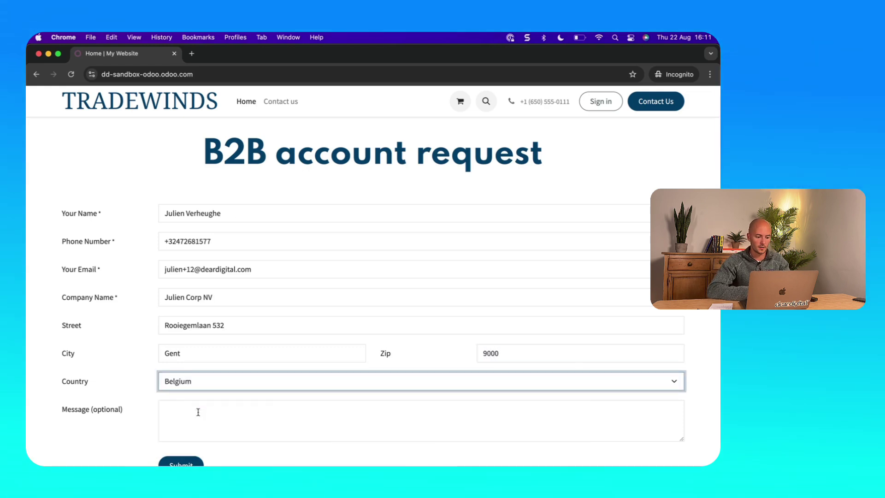
Write a short message greeting the company and asking to do business, signed with the requester's first name
left_click(199, 411)
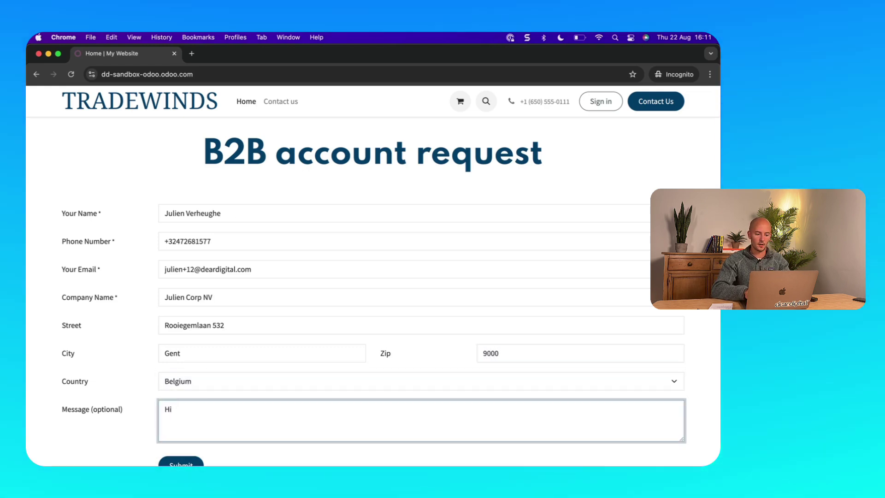
type("Hi,")
key("Return")
key("Return")
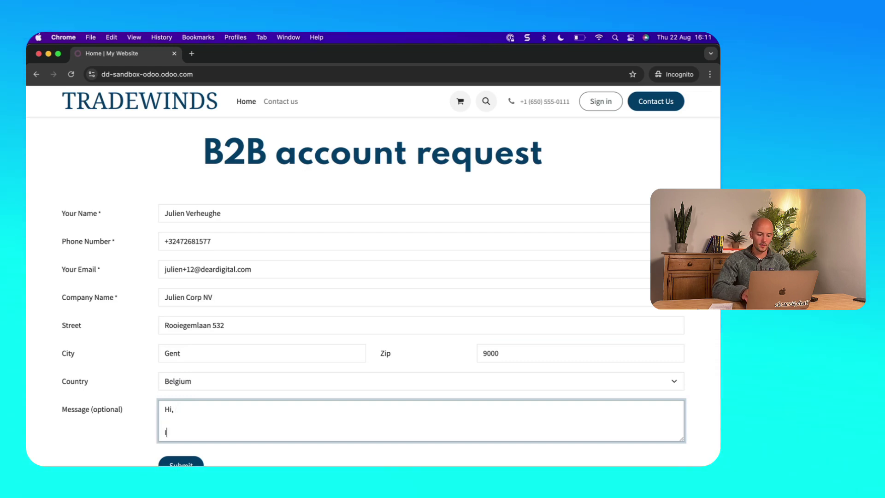
type("I'd li")
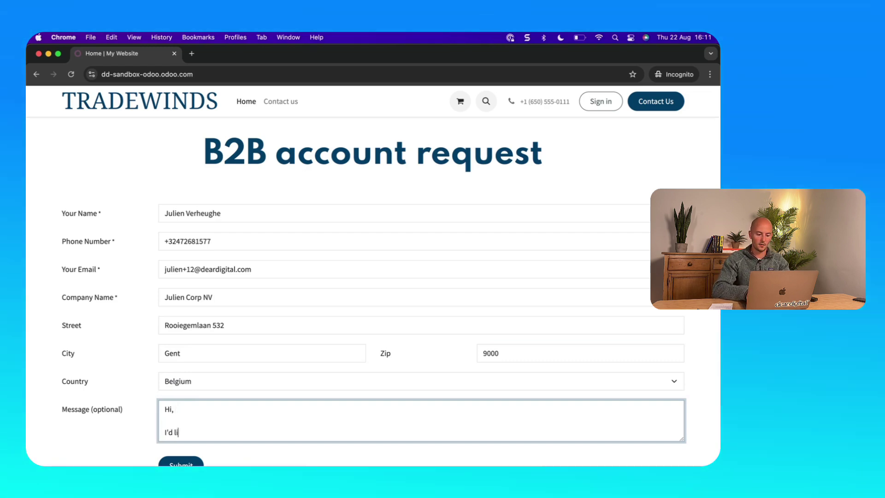
type("ke to di")
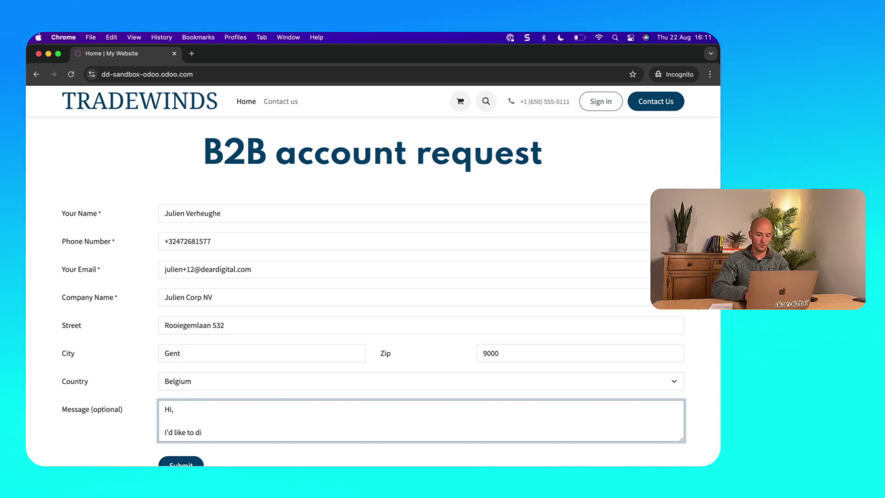
key("BackSpace")
type("o business with yo")
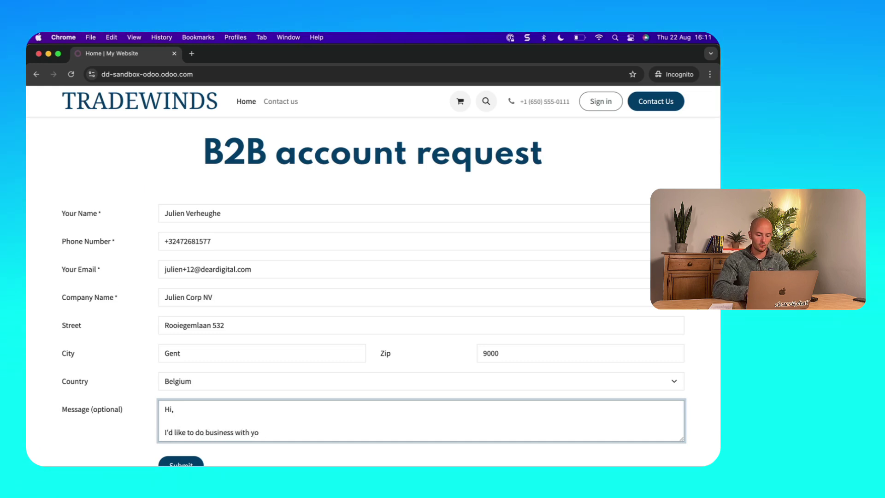
type("u!")
key("Return")
key("Return")
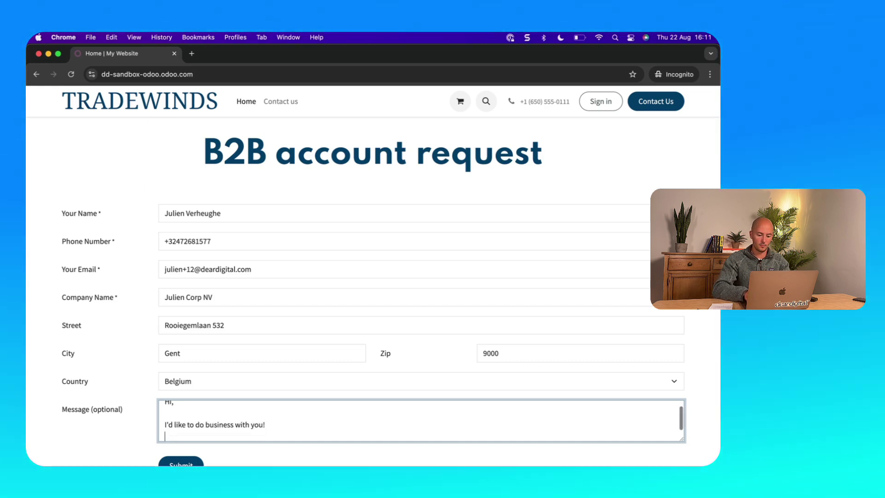
type("Kind regards,")
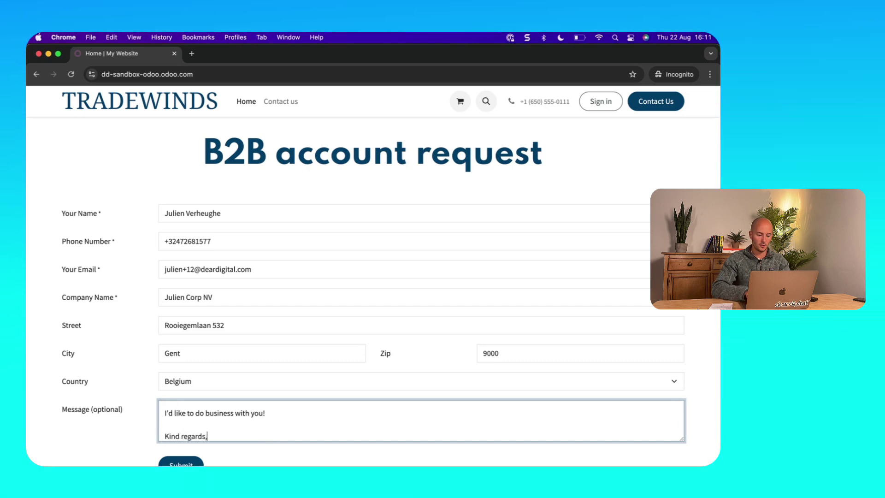
key("Return")
type("Julien")
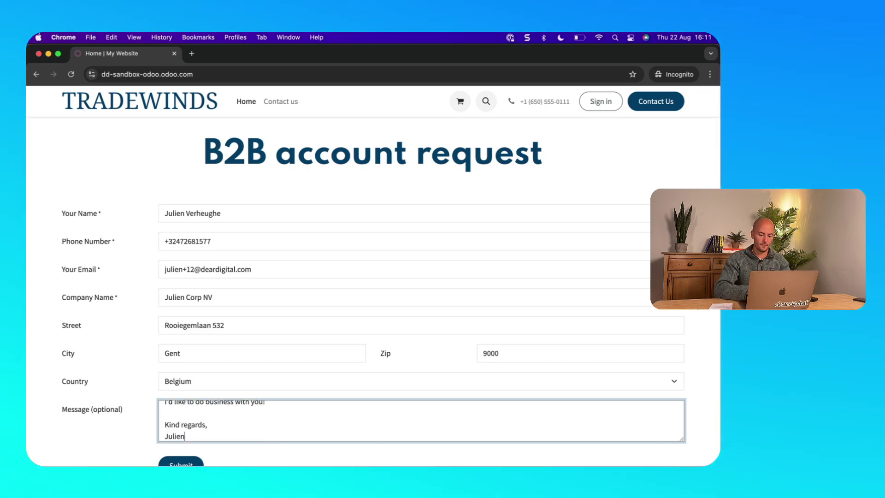
scroll(186, 380, "down", 2)
Submit the B2B account request and switch to the Odoo backend in the other browser window
left_click(190, 401)
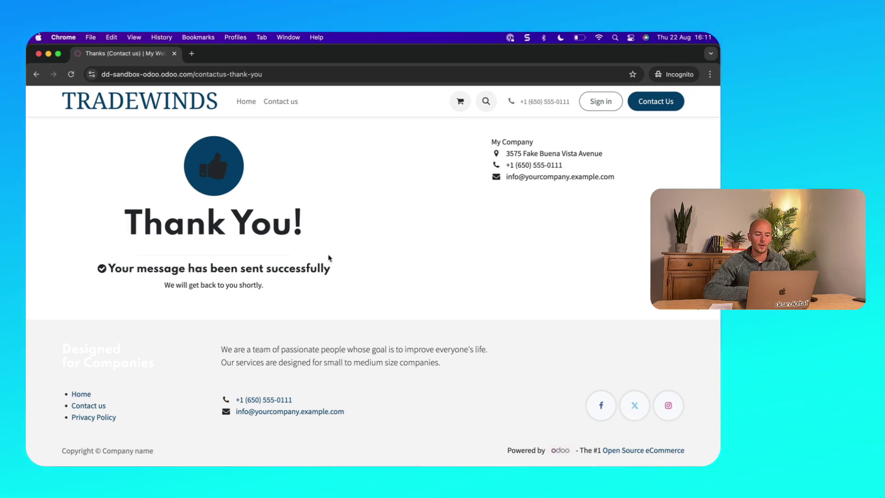
key("ctrl+Up")
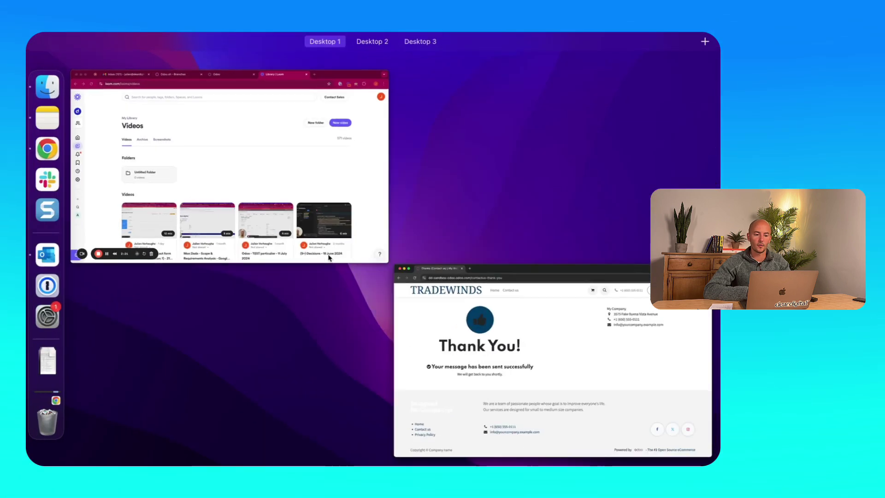
left_click(293, 175)
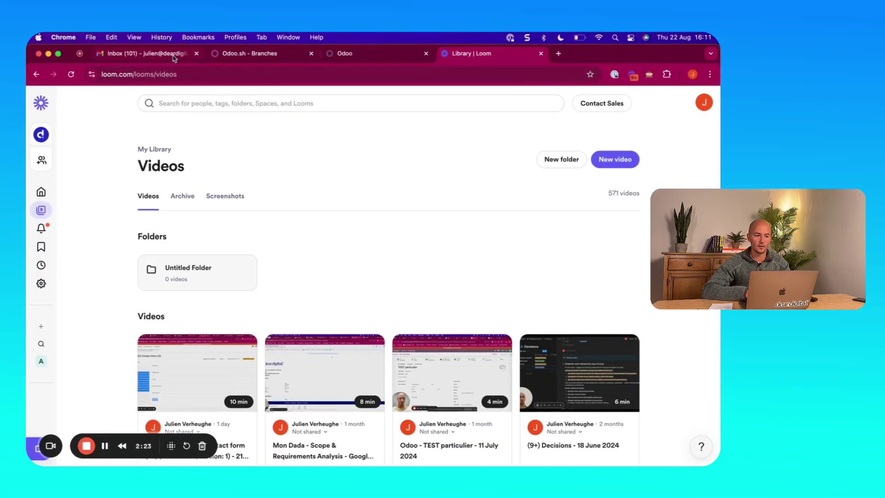
left_click(361, 53)
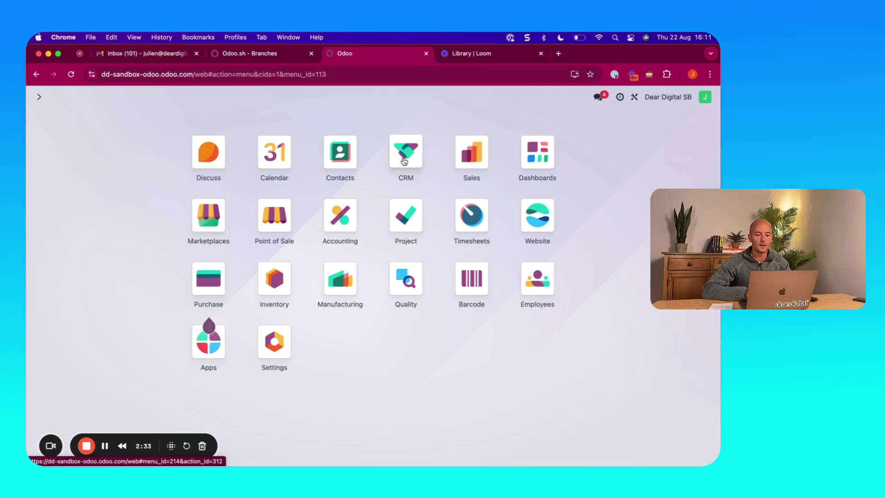
Open the B2B account request lead from the CRM Leads list and review its title and internal note
left_click(404, 161)
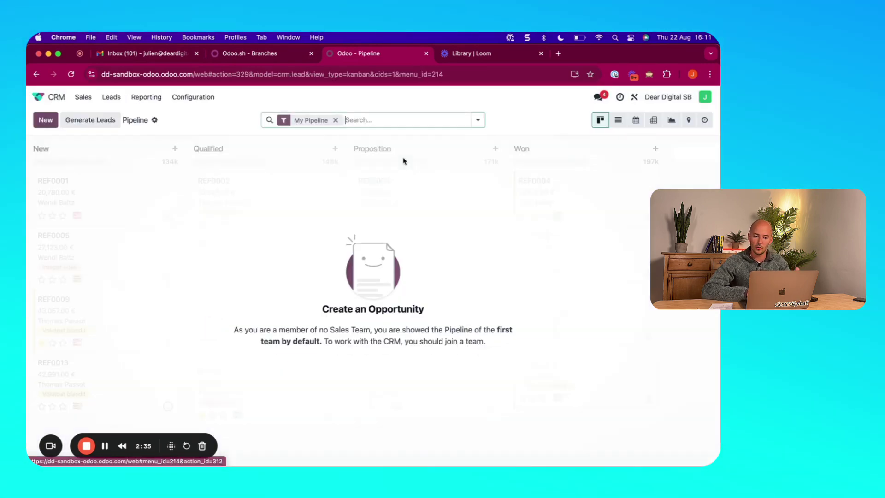
left_click(115, 98)
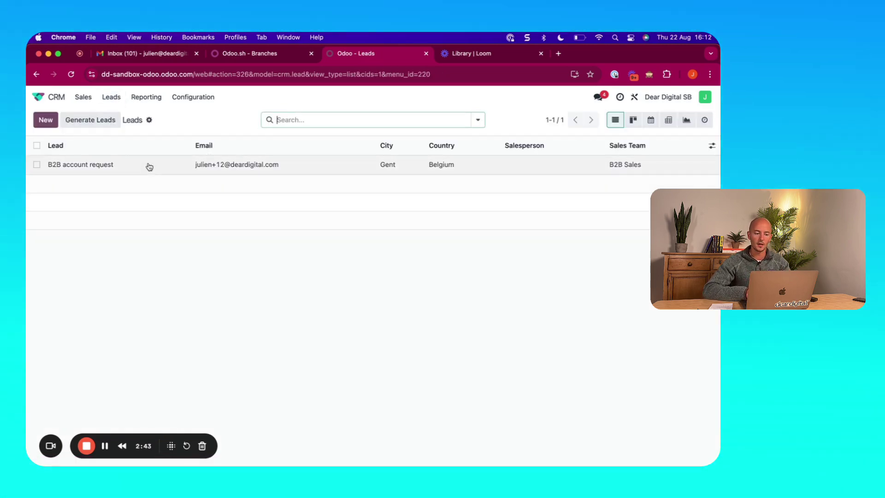
left_click(144, 167)
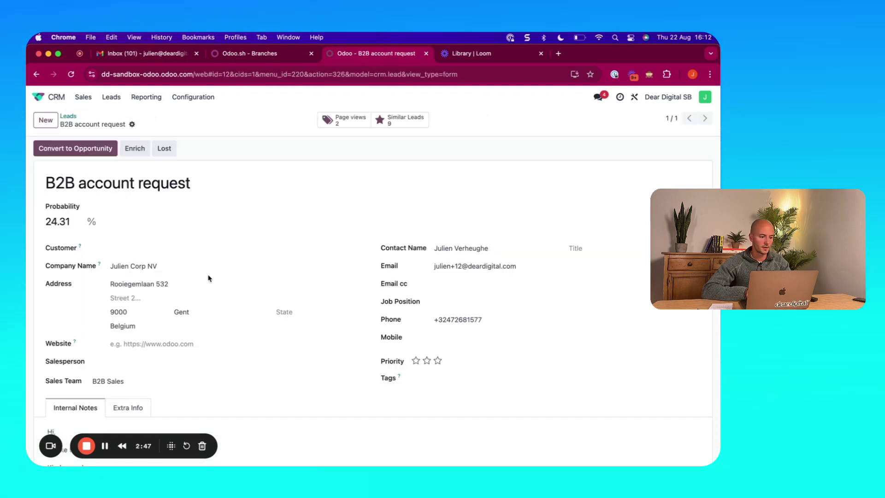
left_click_drag(194, 184, 42, 186)
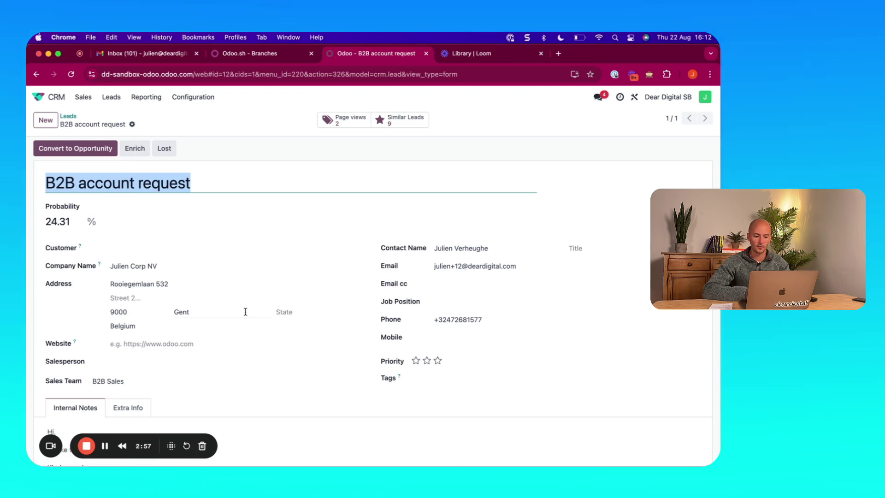
scroll(263, 328, "down", 5)
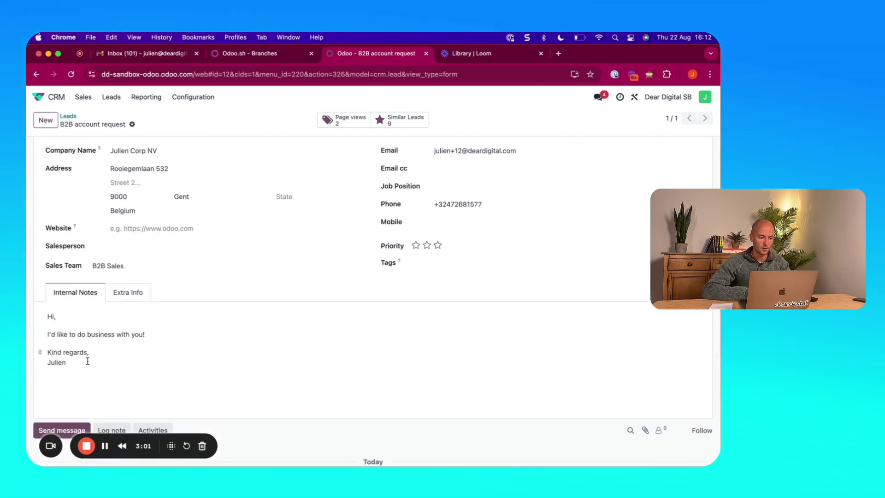
left_click_drag(73, 362, 40, 317)
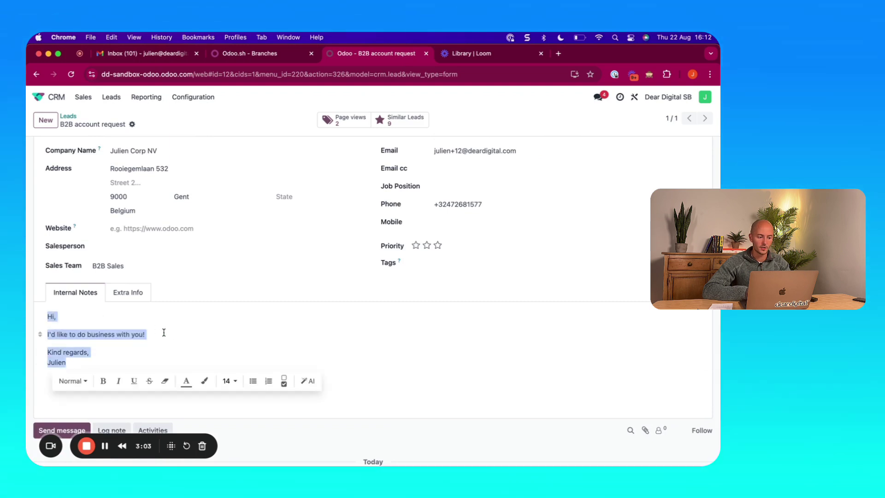
left_click(194, 340)
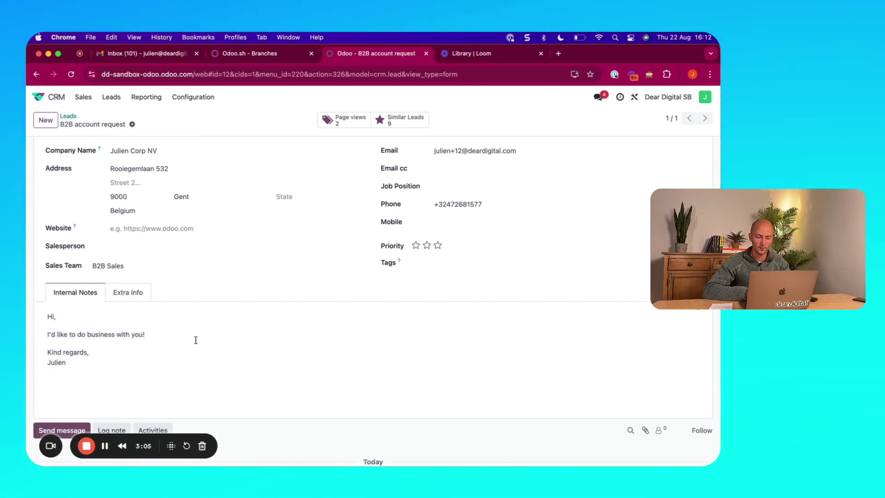
scroll(195, 340, "up", 5)
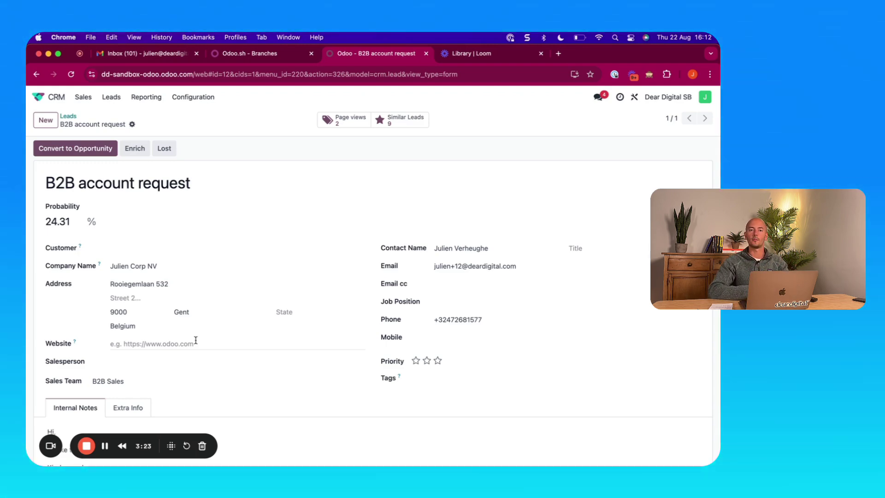
left_click(81, 146)
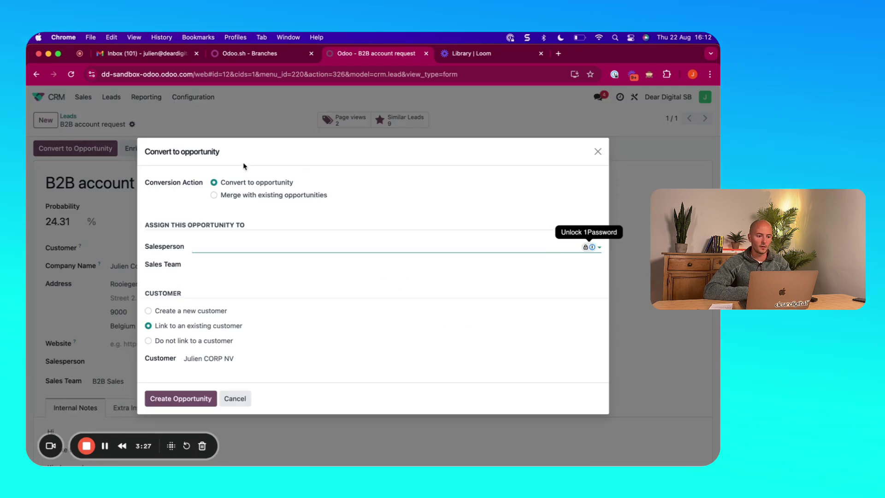
Assign the suggested salesperson, choose Create a new customer, and create the opportunity
left_click(222, 247)
left_click(219, 264)
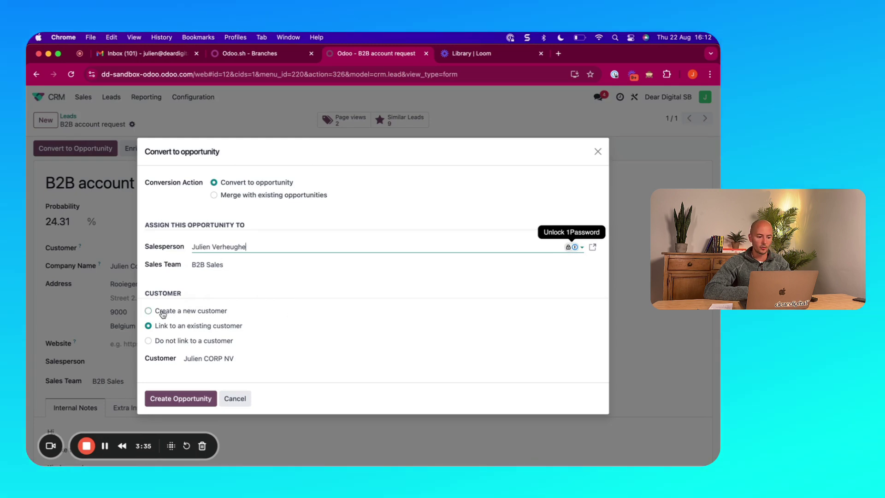
left_click(162, 313)
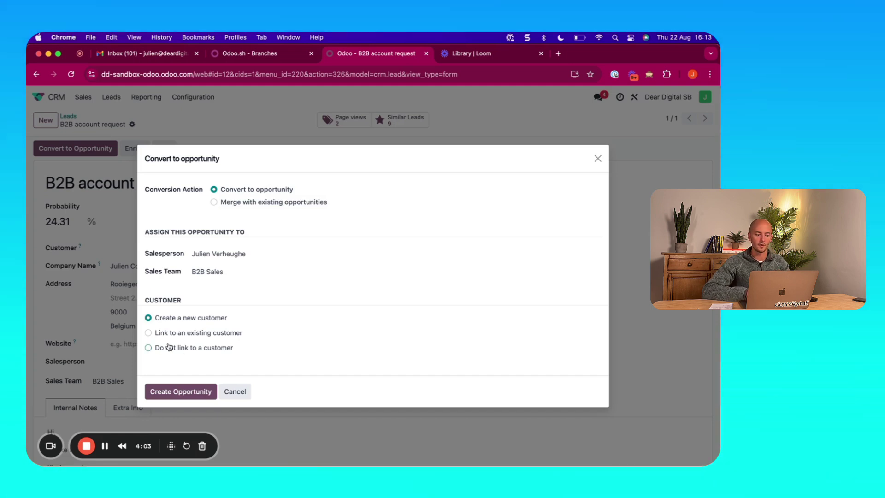
left_click(178, 392)
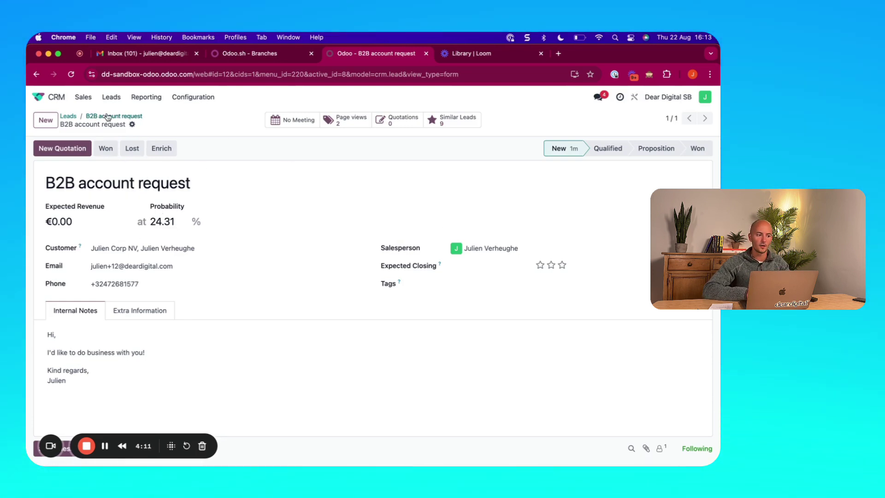
Go from the Leads list to Sales > My Pipeline
left_click(109, 98)
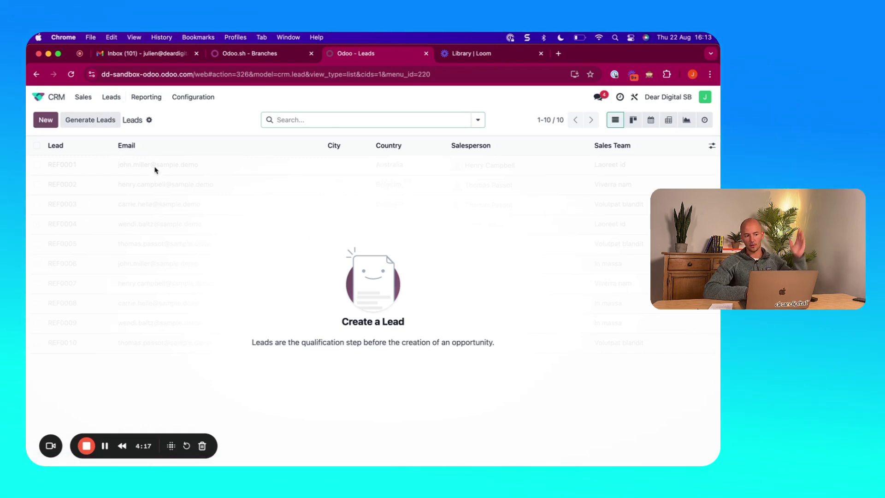
left_click(86, 100)
left_click(95, 118)
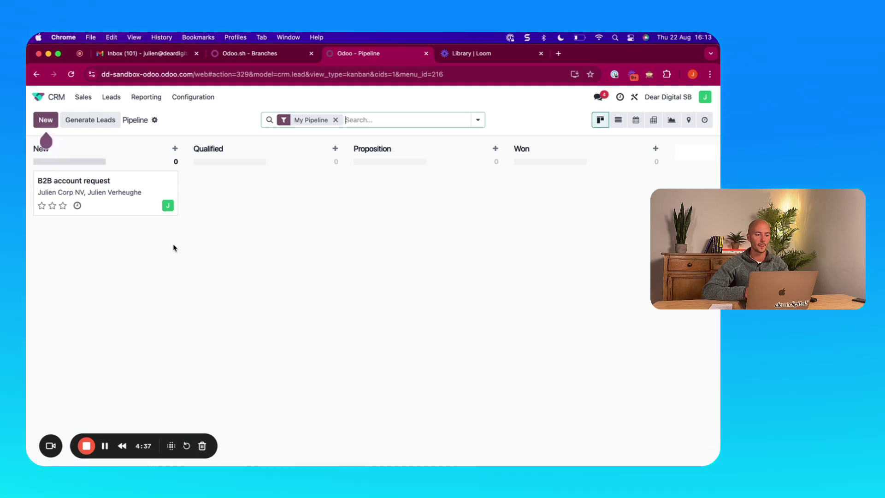
Drag the B2B account request card from New through Qualified and Proposition to Won, then open it
left_click_drag(103, 189, 247, 204)
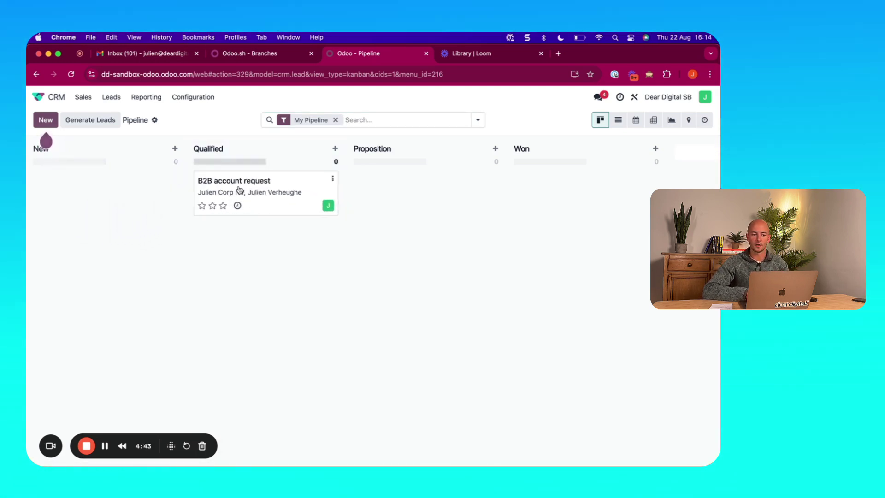
left_click_drag(240, 190, 390, 203)
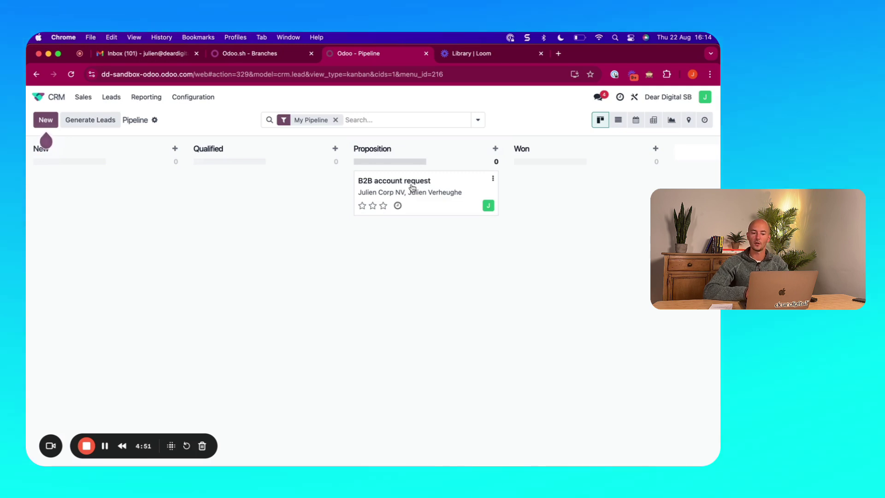
left_click_drag(412, 186, 560, 200)
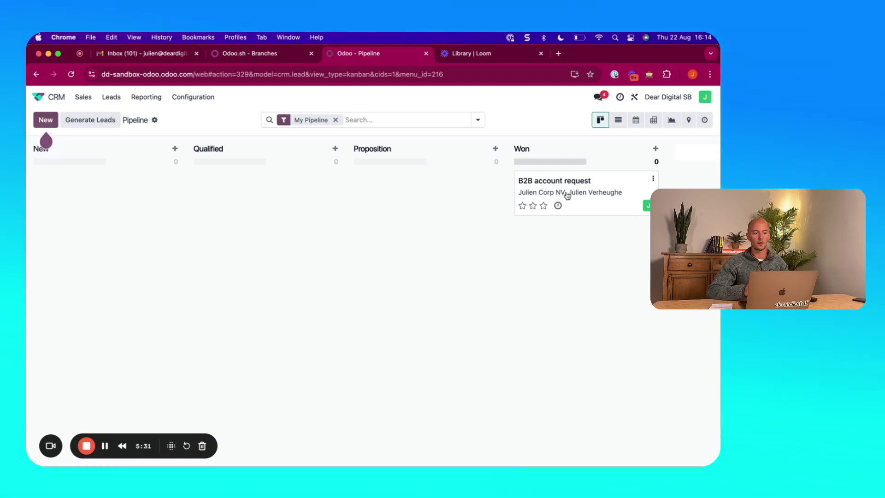
left_click(588, 181)
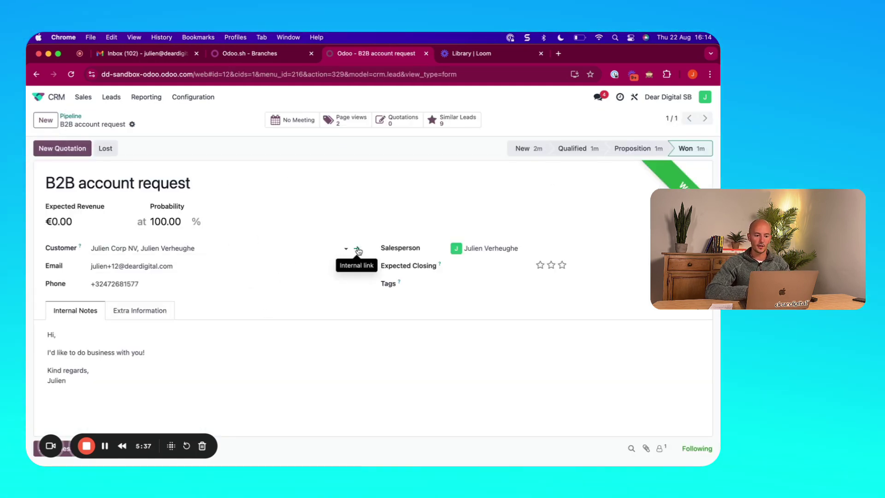
Open the opportunity's linked customer contact and review its Sales & Purchase details
left_click(358, 250)
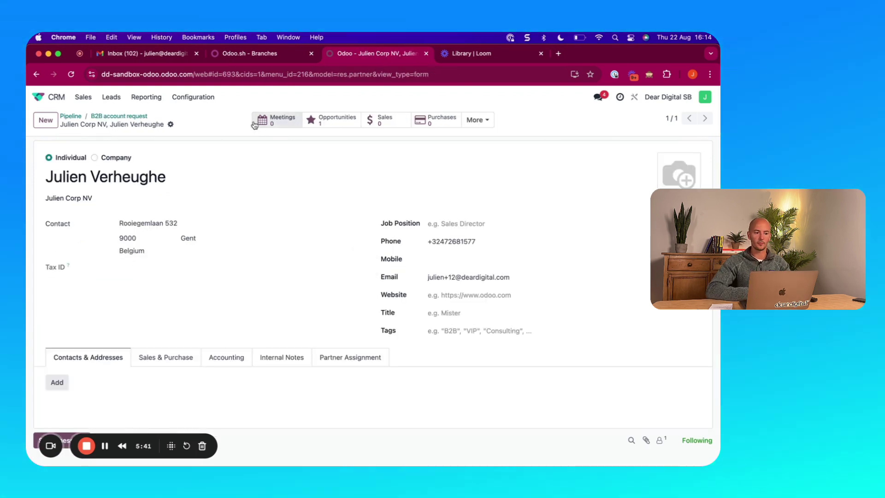
left_click(489, 120)
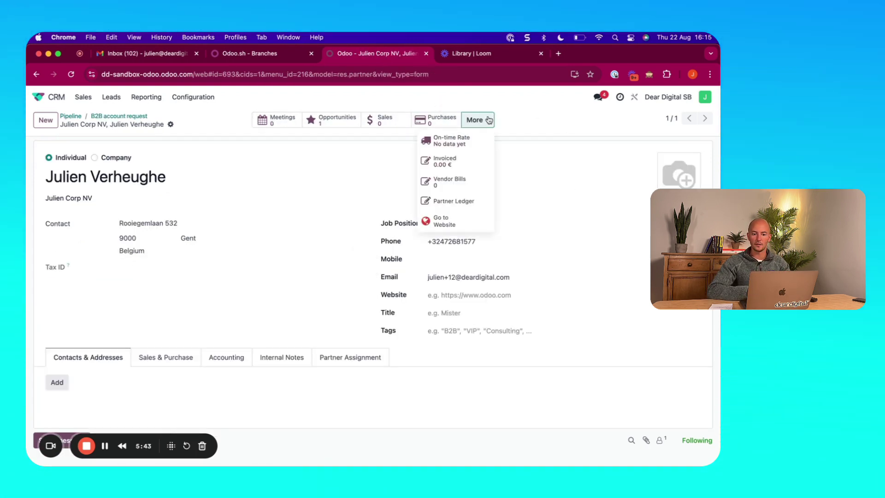
left_click(481, 119)
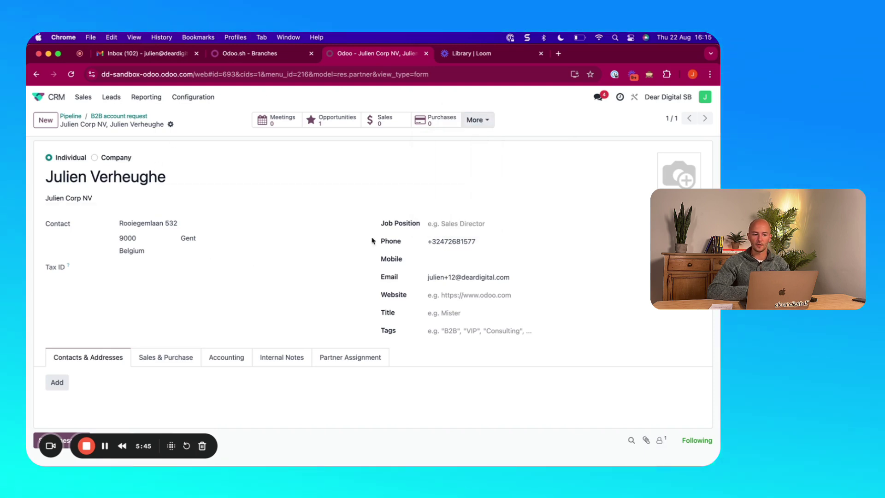
scroll(277, 289, "down", 1)
scroll(277, 288, "down", 1)
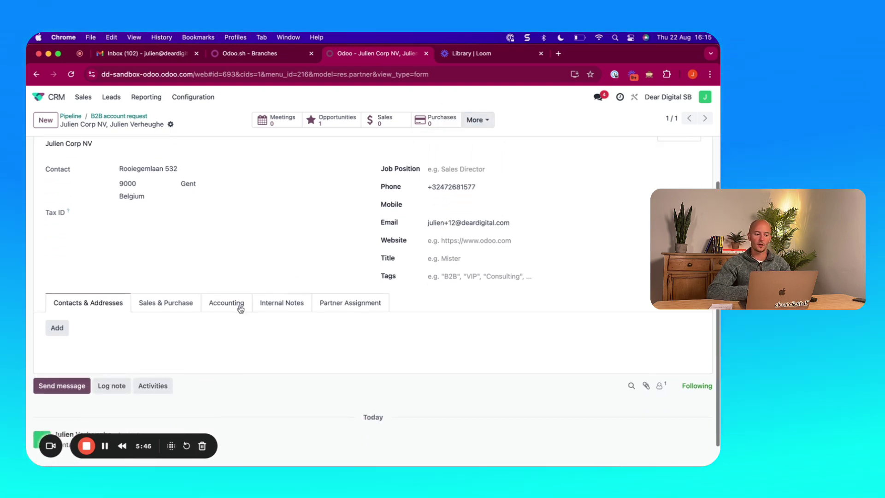
left_click(158, 302)
scroll(157, 304, "down", 3)
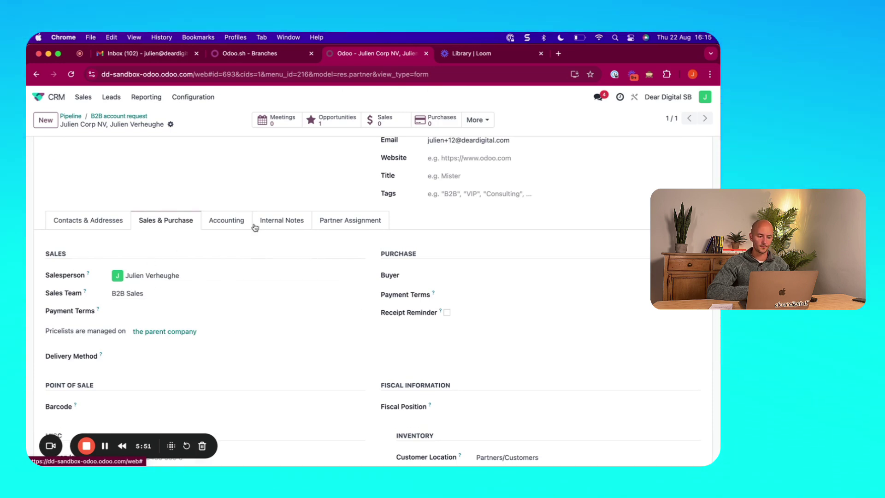
scroll(214, 198, "up", 3)
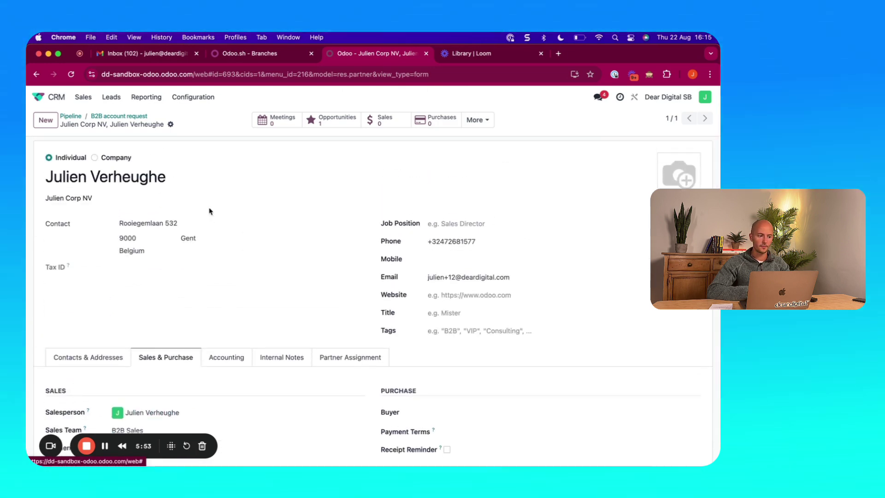
scroll(194, 276, "down", 3)
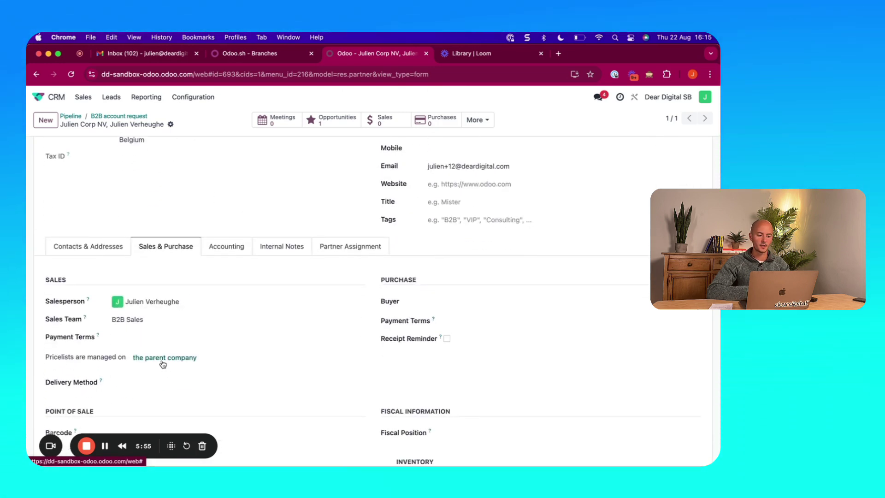
Keep B2B (EUR) as Julien Corp NV's pricelist, then return to the individual contact's record
left_click(162, 359)
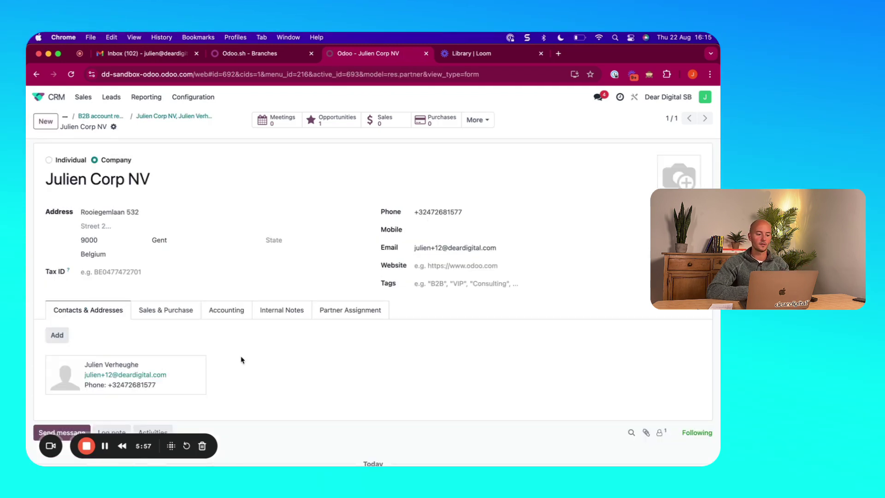
left_click(162, 311)
scroll(161, 318, "down", 2)
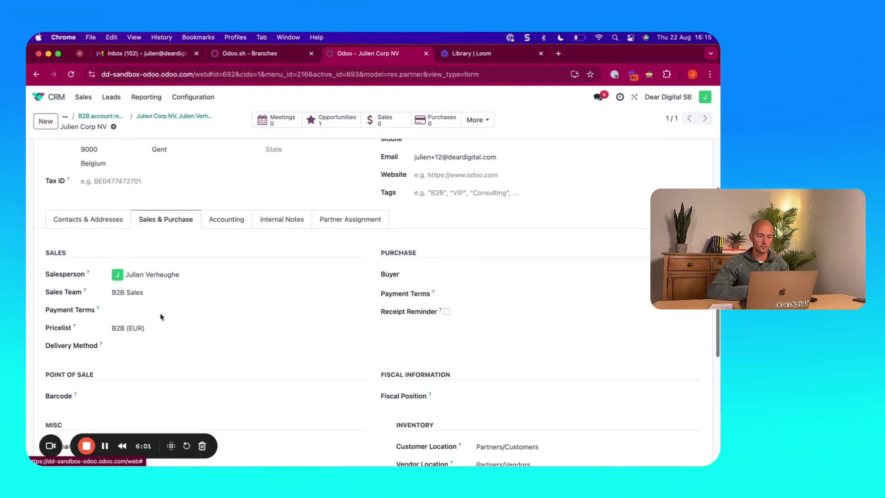
left_click(141, 328)
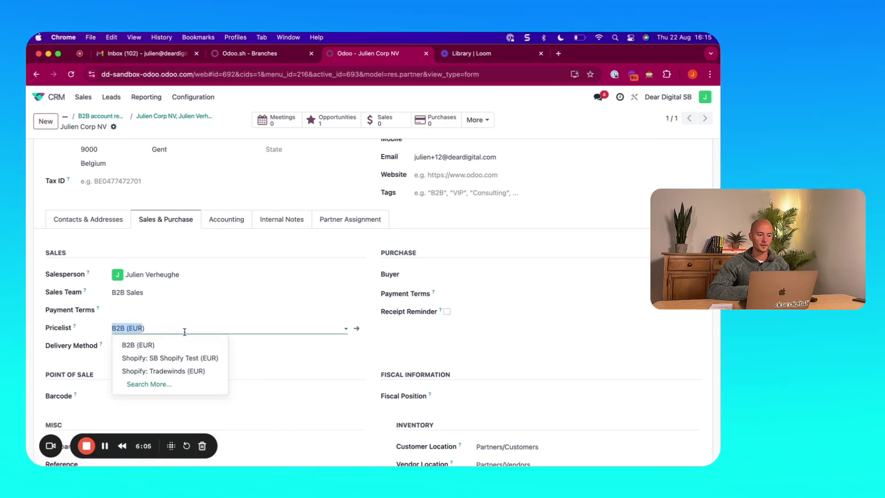
left_click(201, 328)
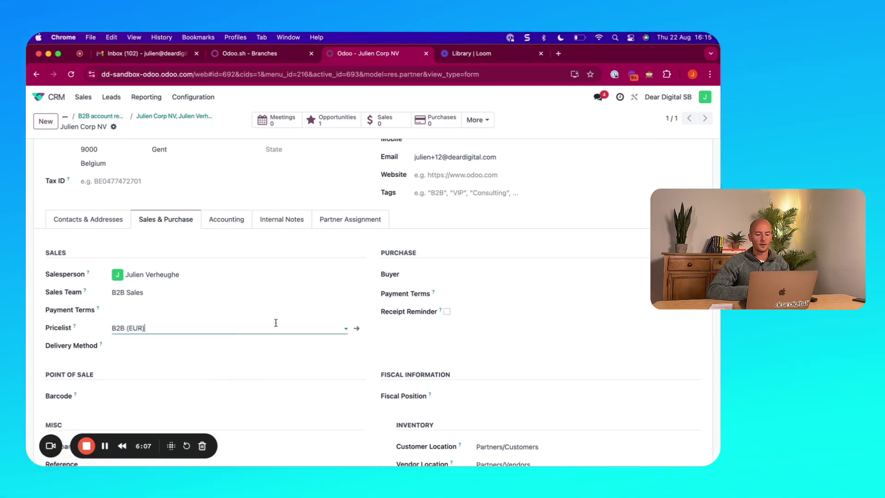
left_click(556, 226)
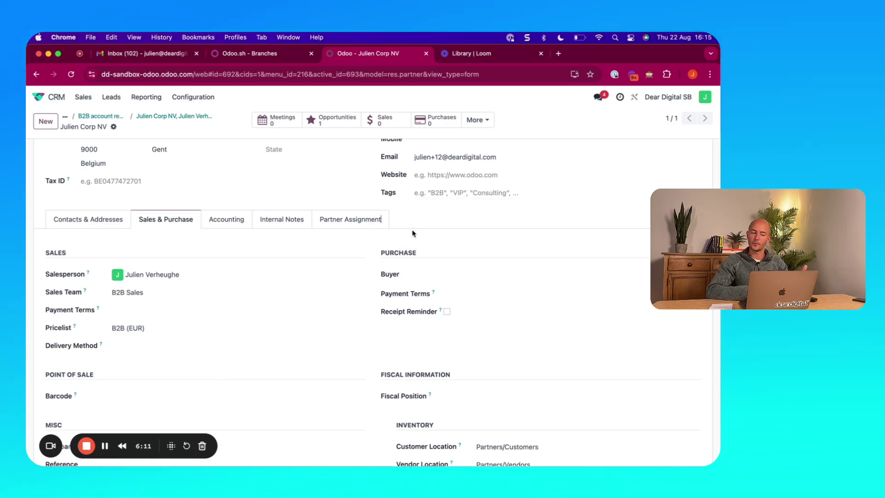
scroll(412, 231, "up", 3)
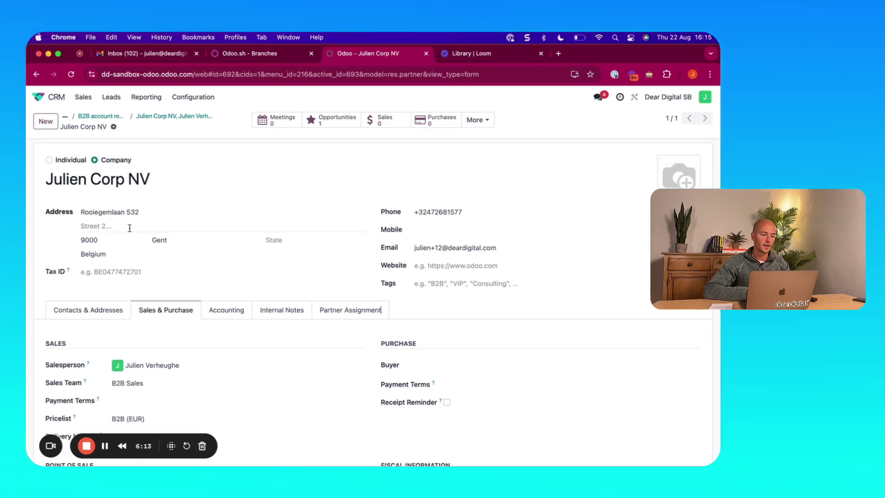
left_click(182, 118)
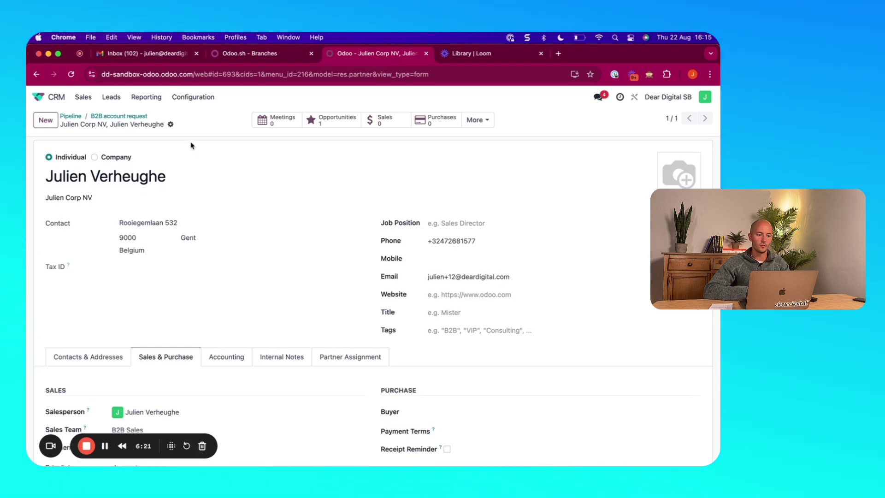
Grant the contact portal access from the gear menu and close the dialog
left_click(171, 124)
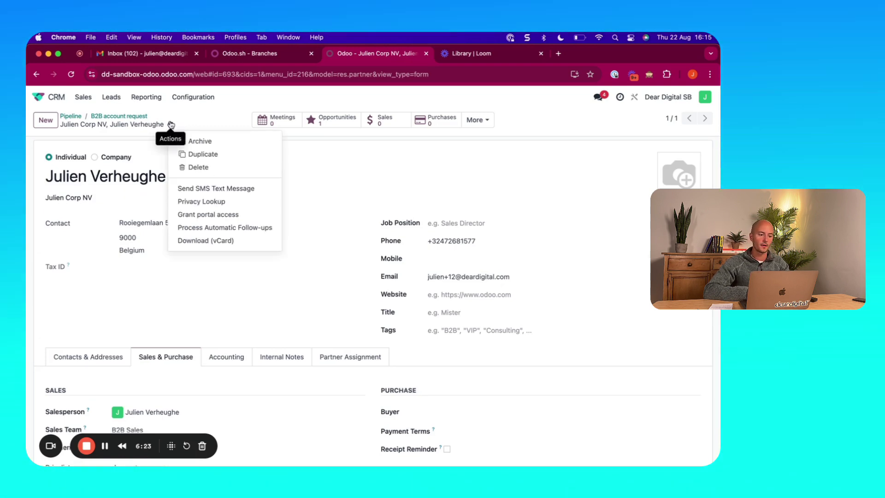
left_click(211, 215)
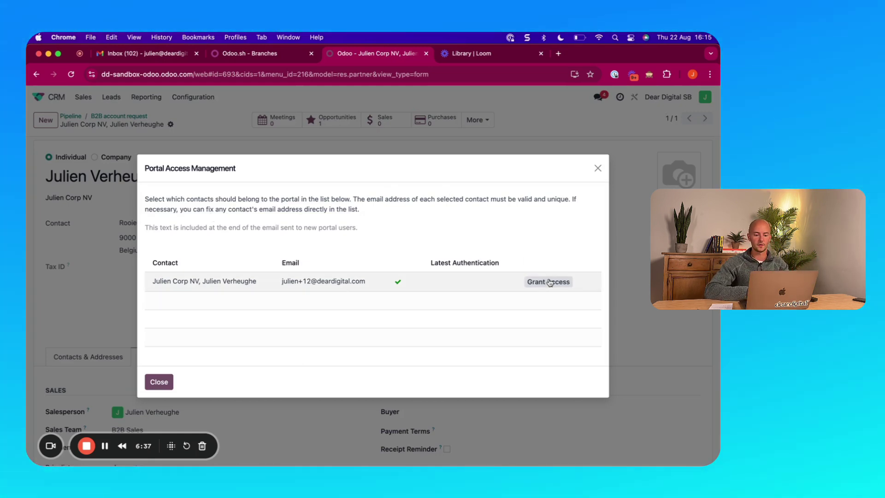
left_click(550, 283)
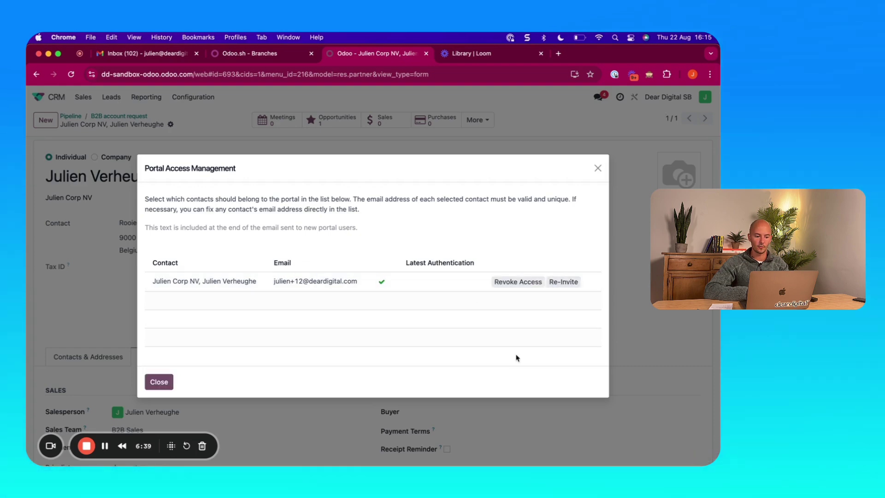
left_click(597, 170)
scroll(249, 440, "down", 10)
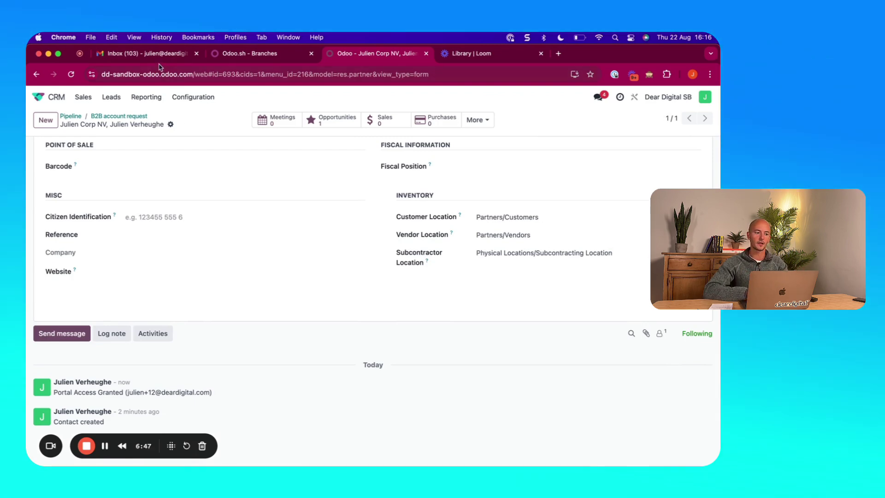
Open the invitation e-mail in Gmail and open its Activate Account link in a private window
left_click(146, 54)
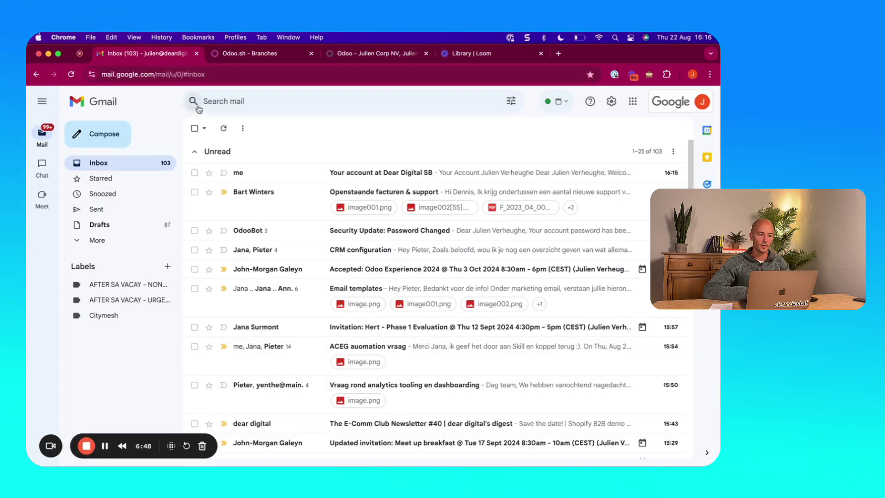
left_click(279, 175)
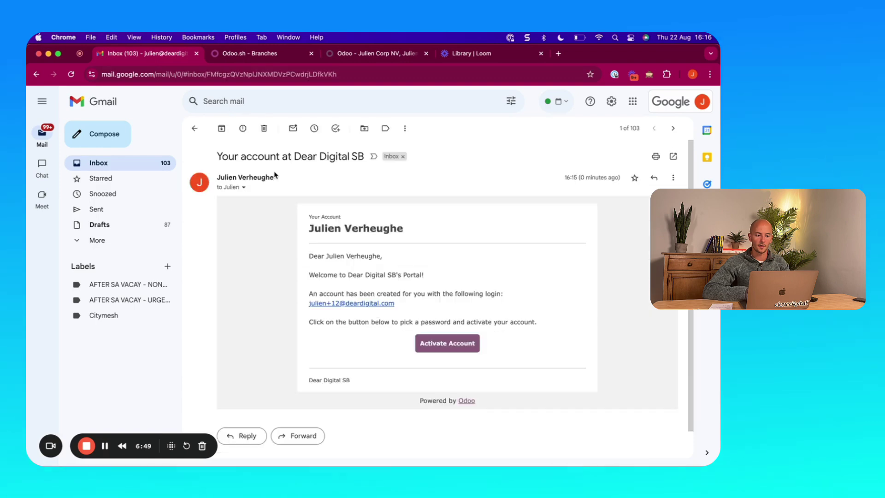
right_click(437, 348)
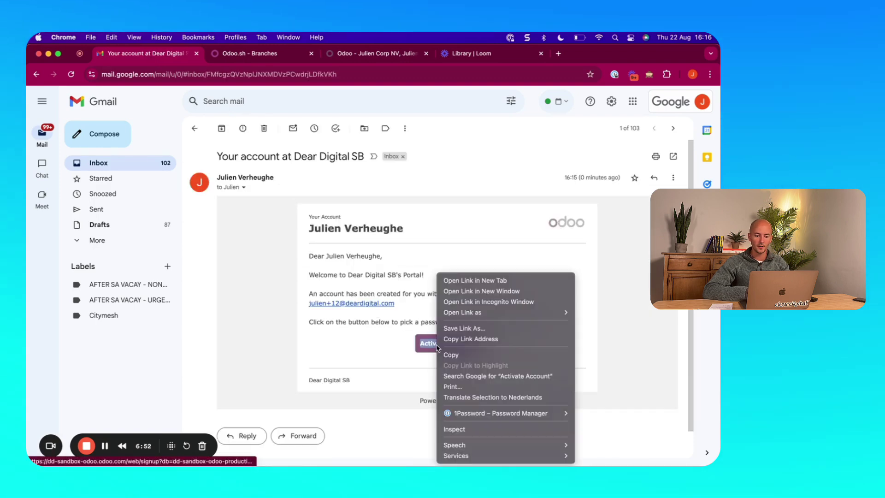
left_click(524, 302)
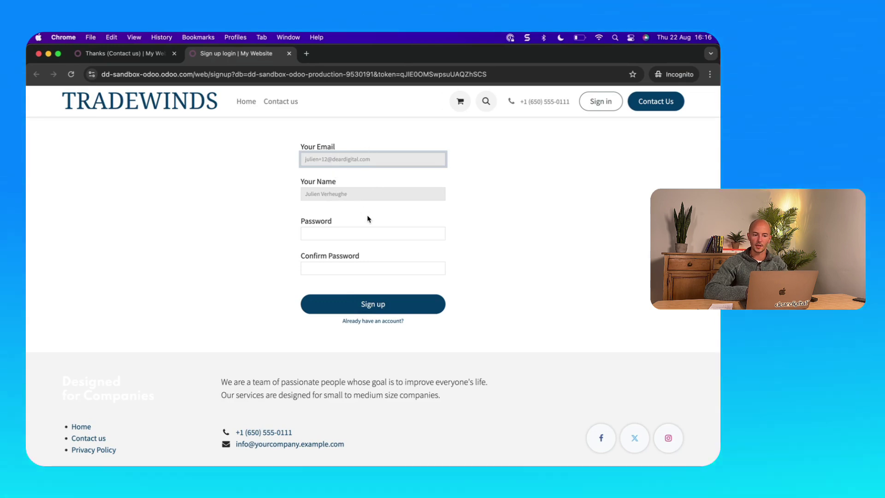
Start entering the new account's password in the Tradewinds sign-up form's Password field
left_click(332, 232)
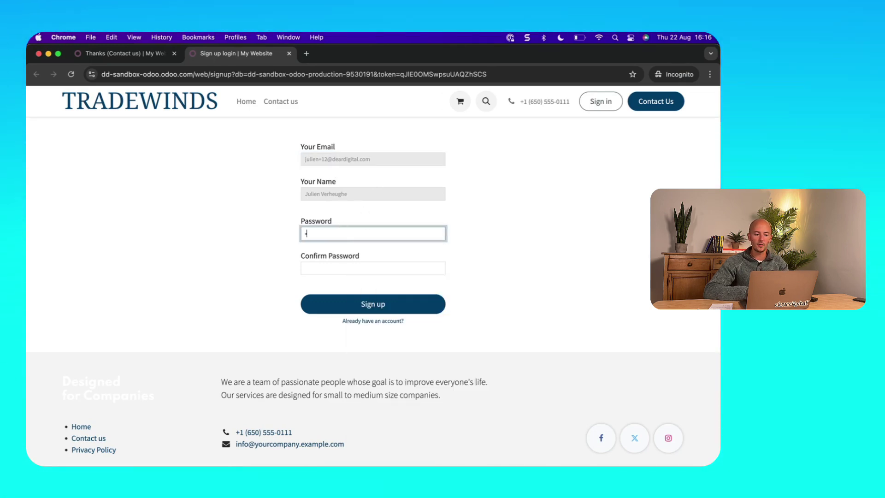
Type the account password, repeat it in Confirm Password, and submit the sign-up form
type("•••••••")
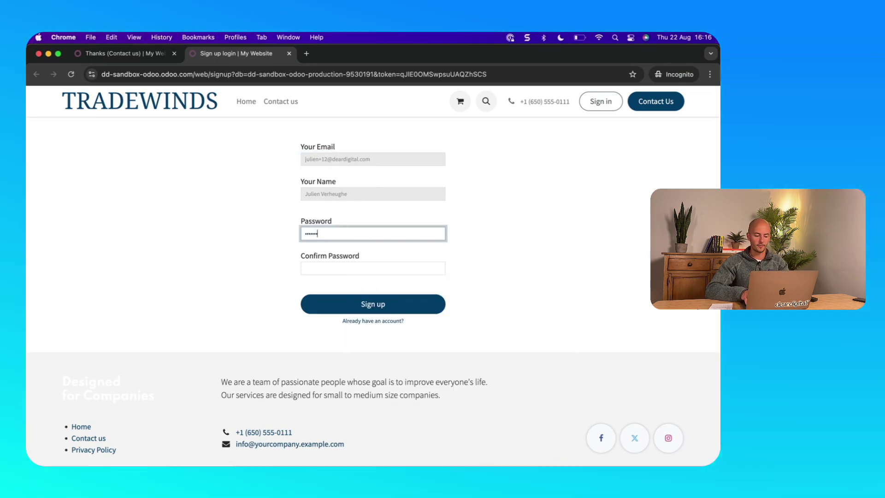
key("Tab")
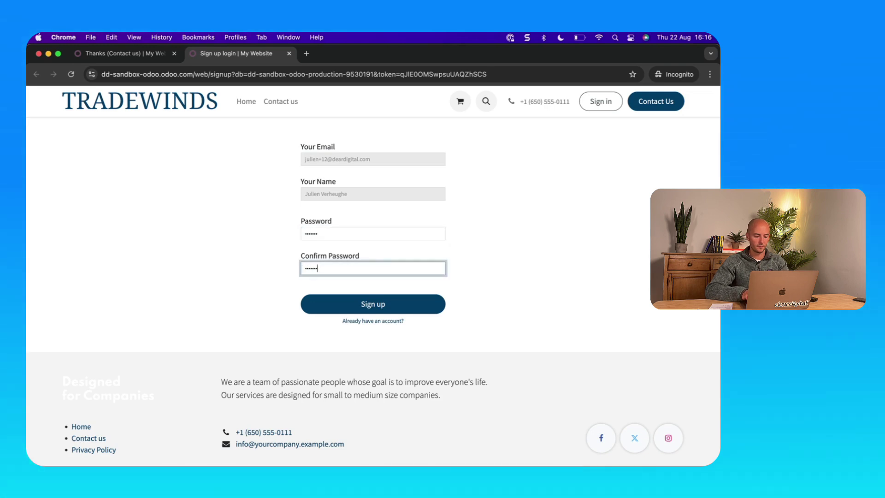
left_click(387, 300)
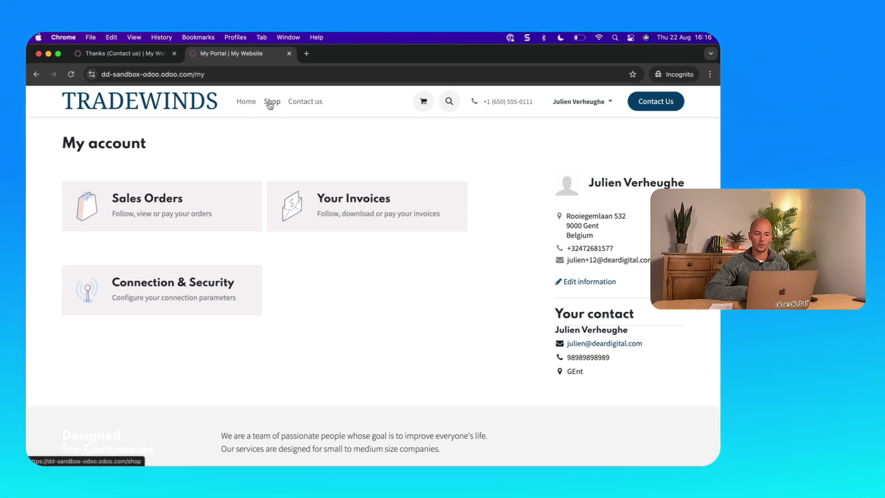
Add The wagon (329.75 €) from the Shop to the cart and view the cart
left_click(270, 104)
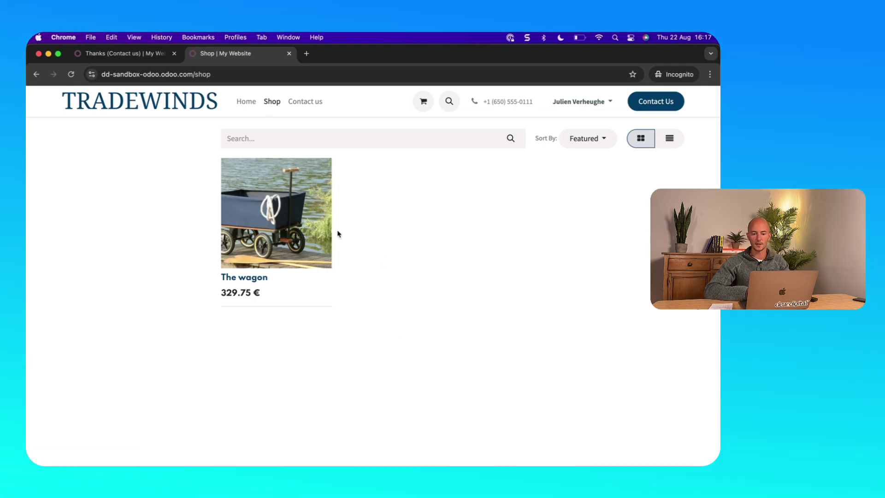
left_click(242, 232)
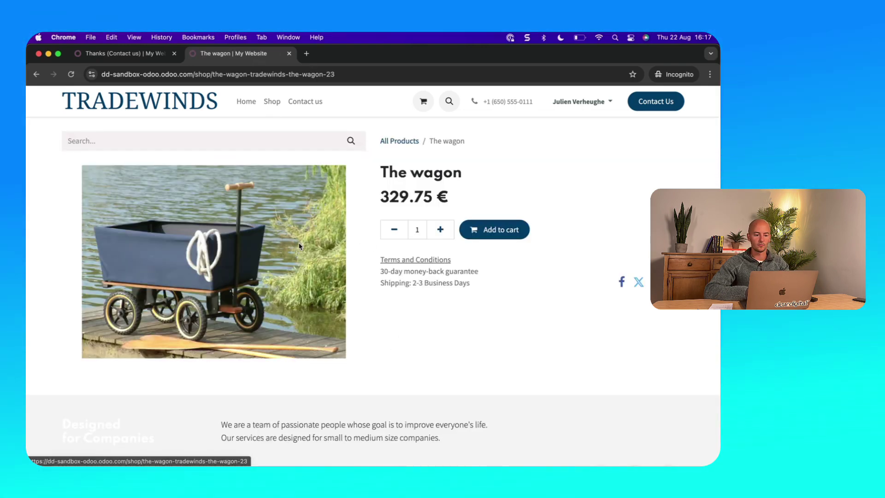
left_click(494, 234)
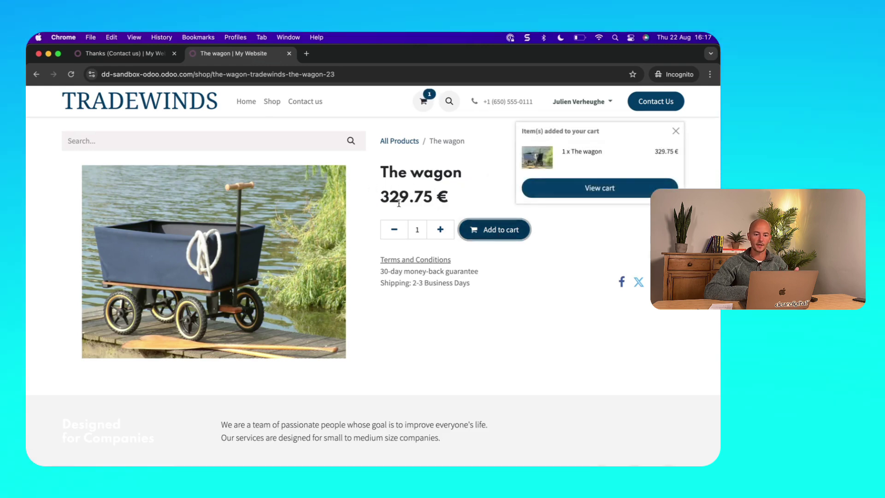
left_click_drag(379, 203, 445, 203)
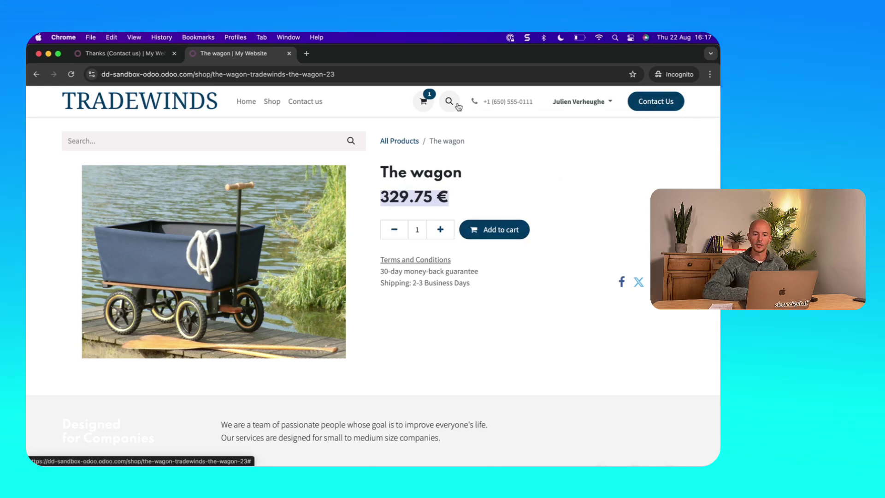
left_click(423, 100)
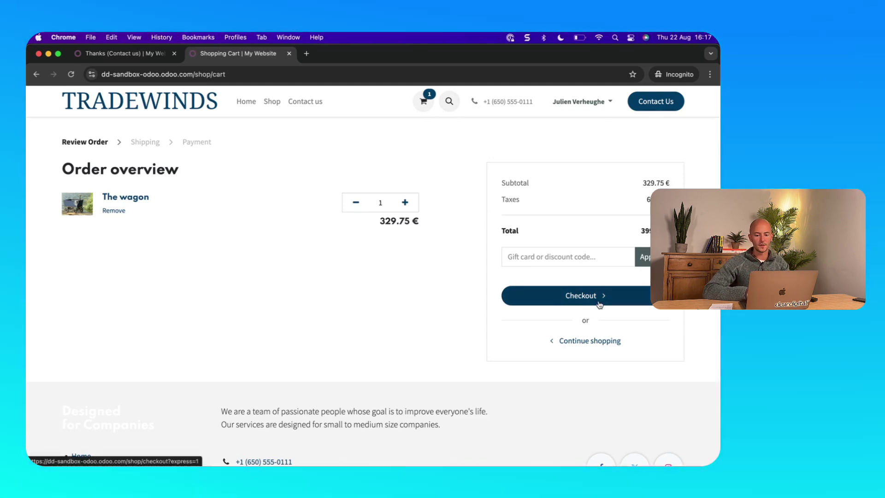
Check out the wagon order and pay by Wire Transfer, getting order S00034 for 399.00 €
left_click(599, 304)
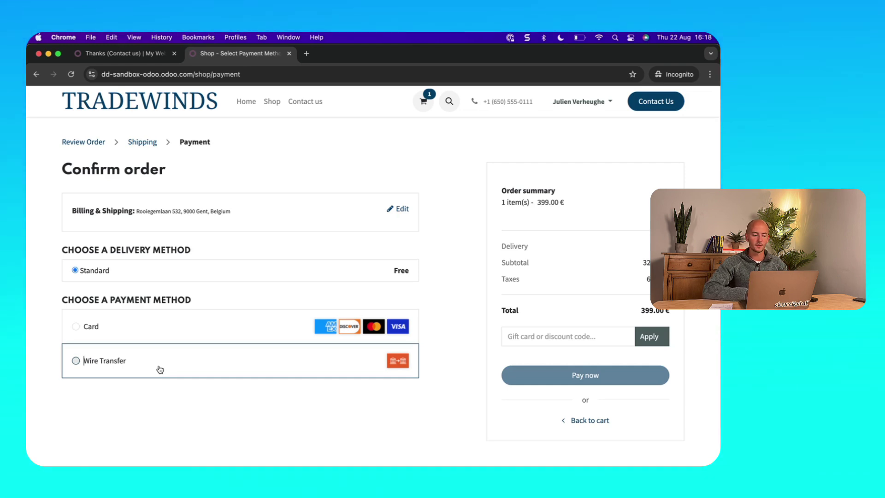
left_click(160, 369)
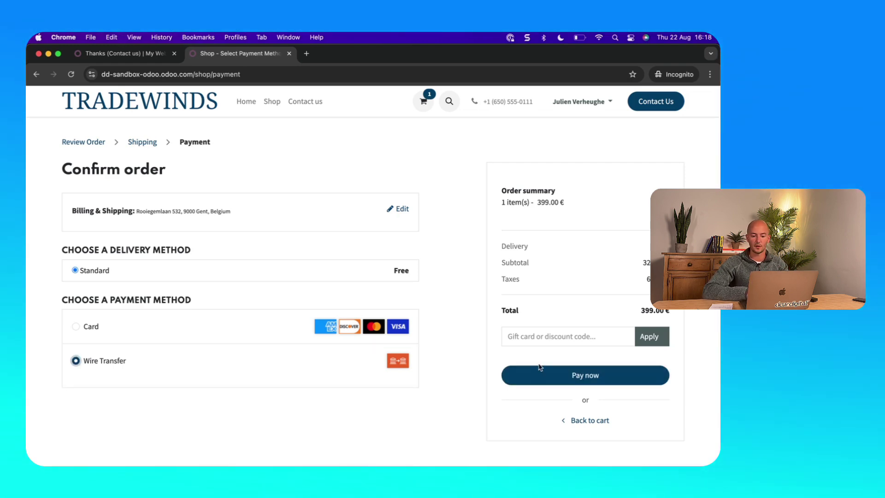
left_click(587, 379)
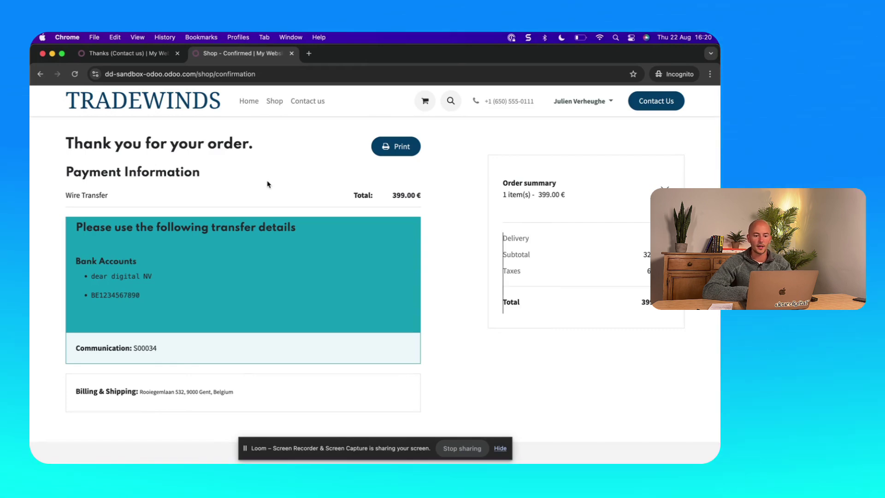
Switch to the Gmail window and open the Pending Order (Ref S00034) email full-size
key("ctrl+Up")
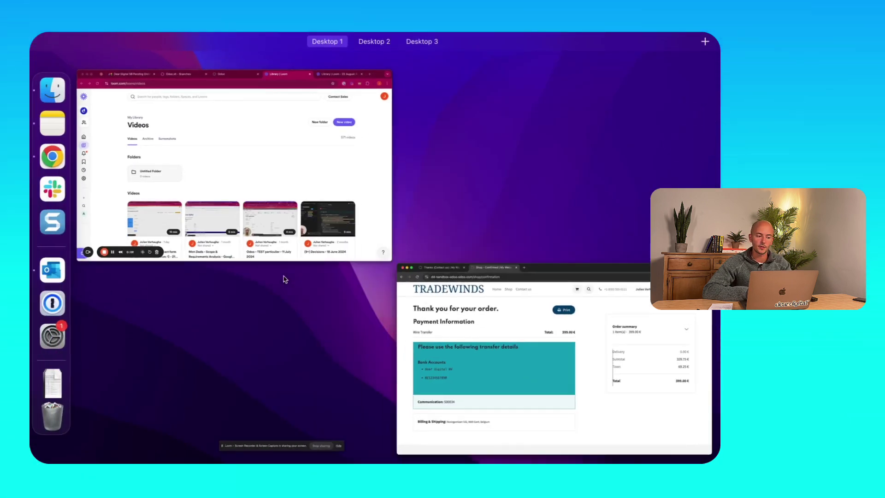
left_click(279, 213)
left_click(156, 54)
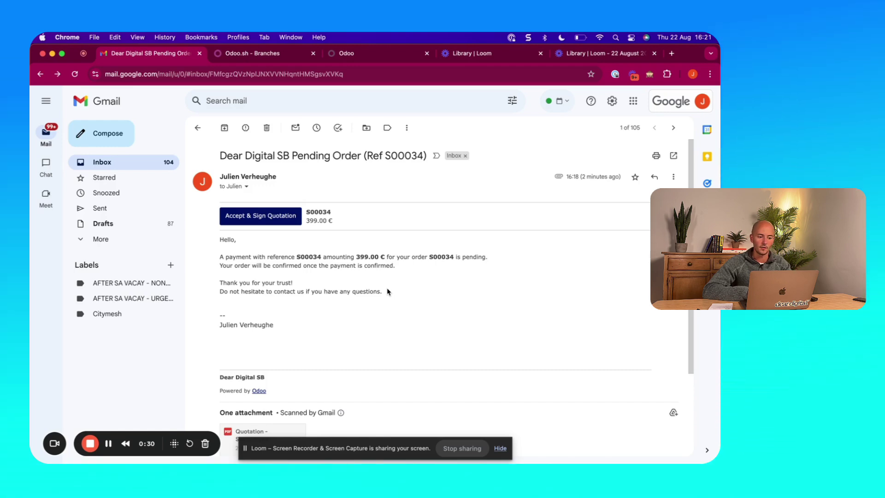
key("ctrl+Up")
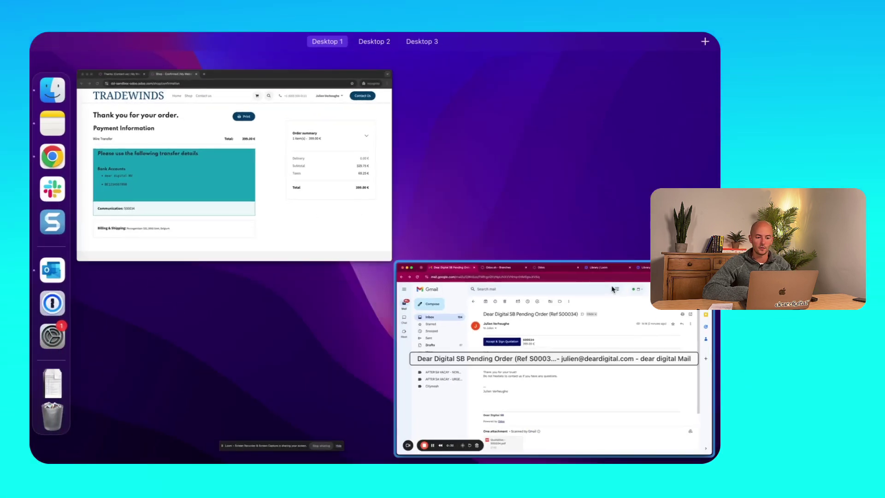
left_click(607, 297)
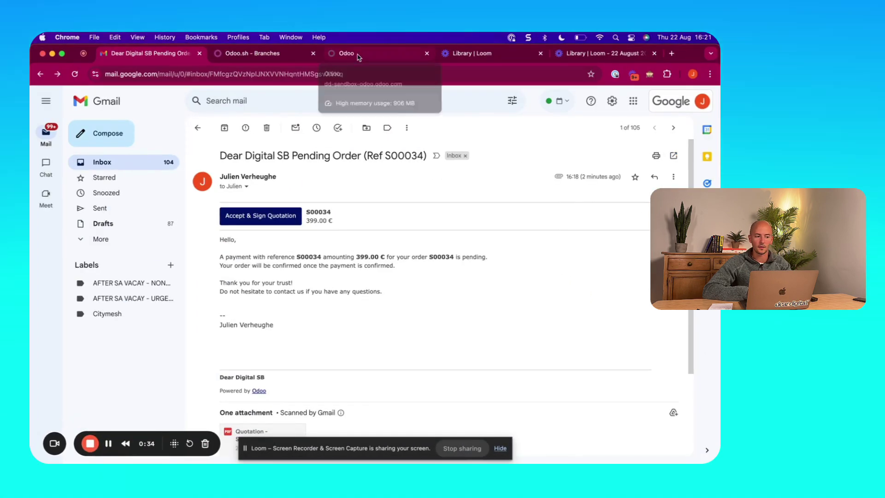
Open quotation S00034 from the Sales quotations list in the Odoo backend
left_click(358, 54)
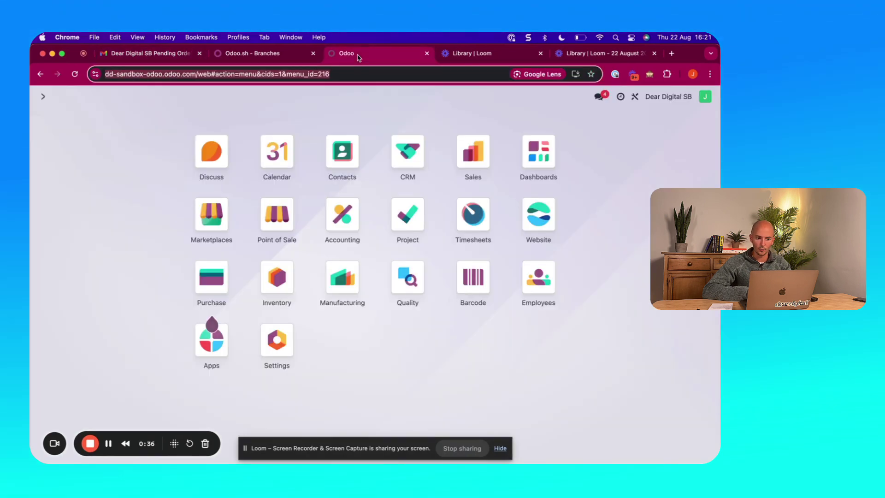
left_click(466, 173)
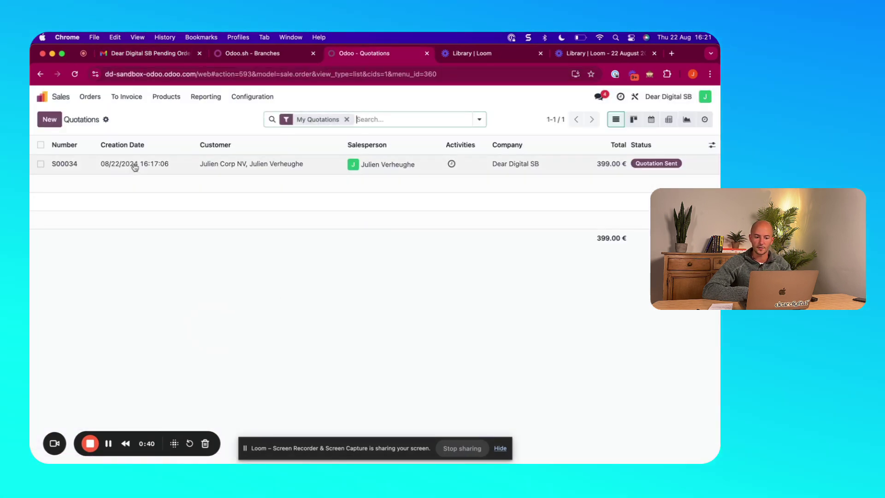
left_click(170, 167)
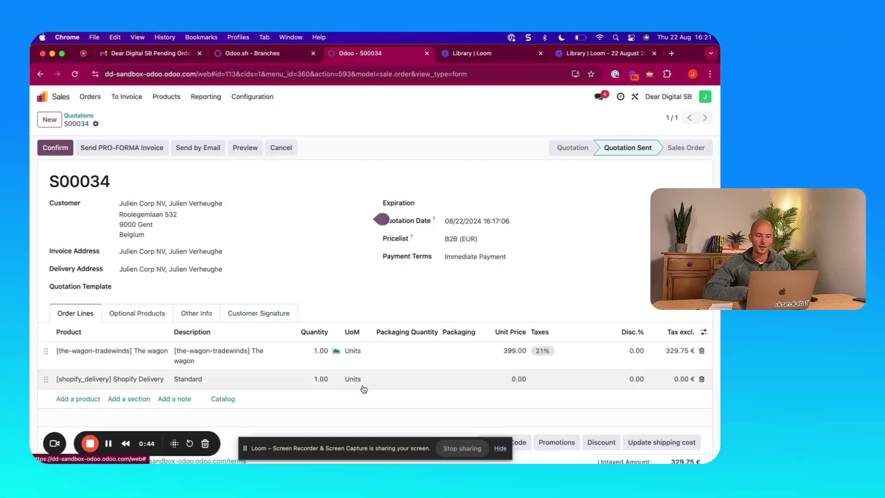
scroll(362, 387, "down", 5)
scroll(363, 388, "down", 3)
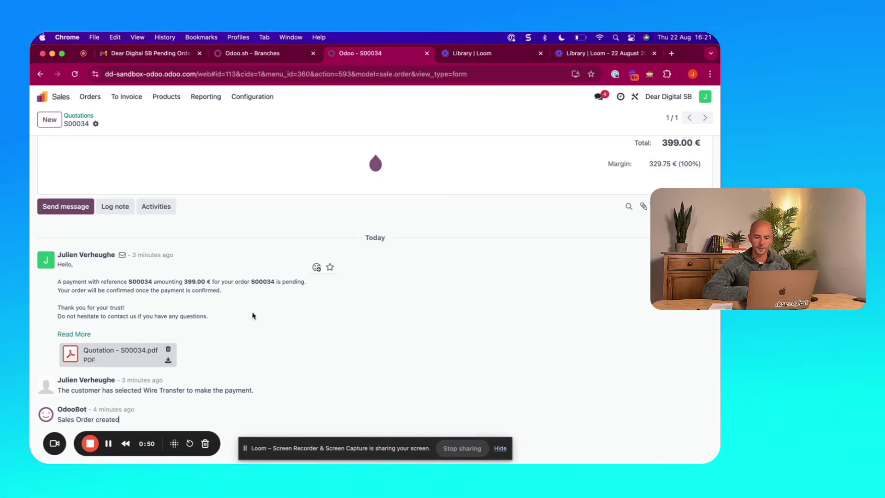
scroll(140, 300, "up", 5)
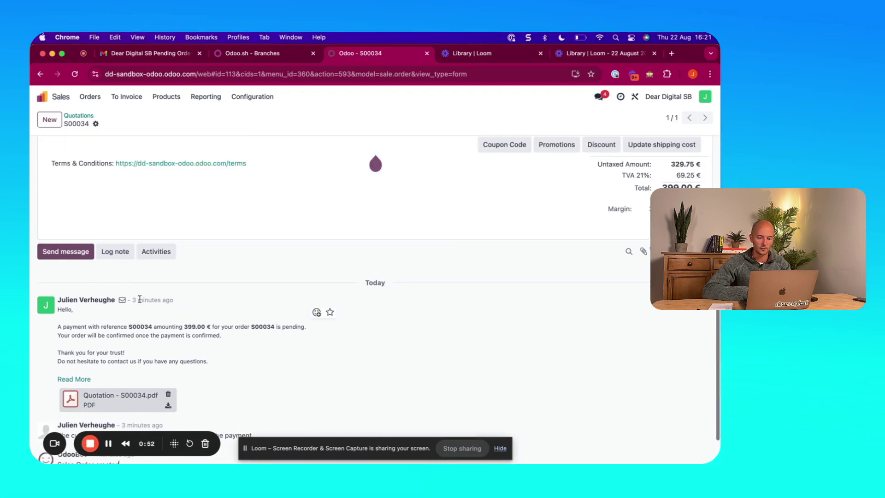
scroll(140, 299, "up", 3)
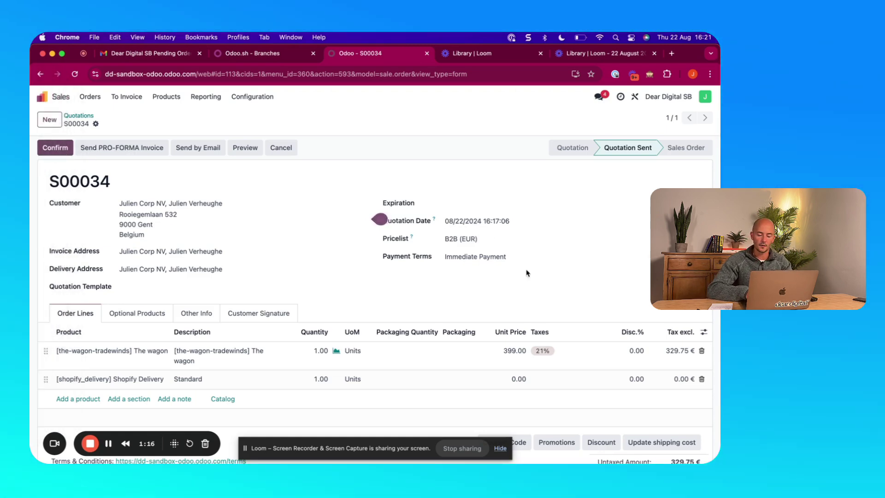
Set Payment Terms to 30 Days and confirm S00034 as a sales order
left_click(479, 257)
left_click(482, 311)
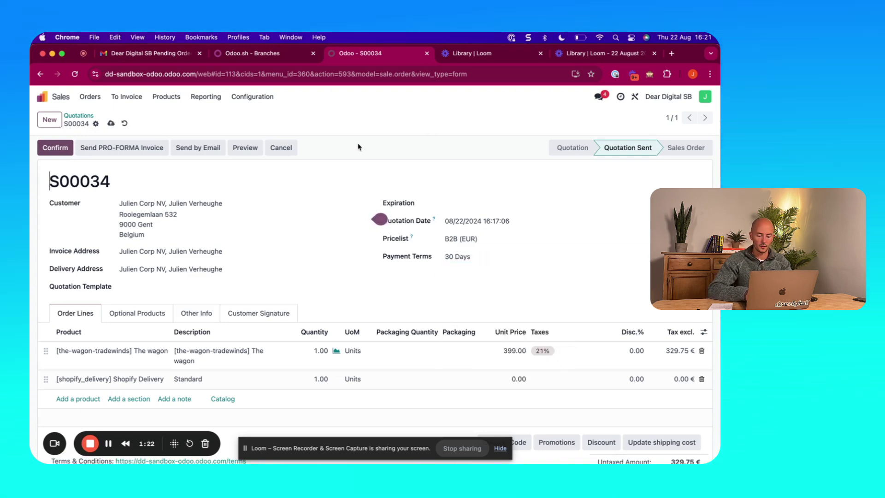
left_click(51, 148)
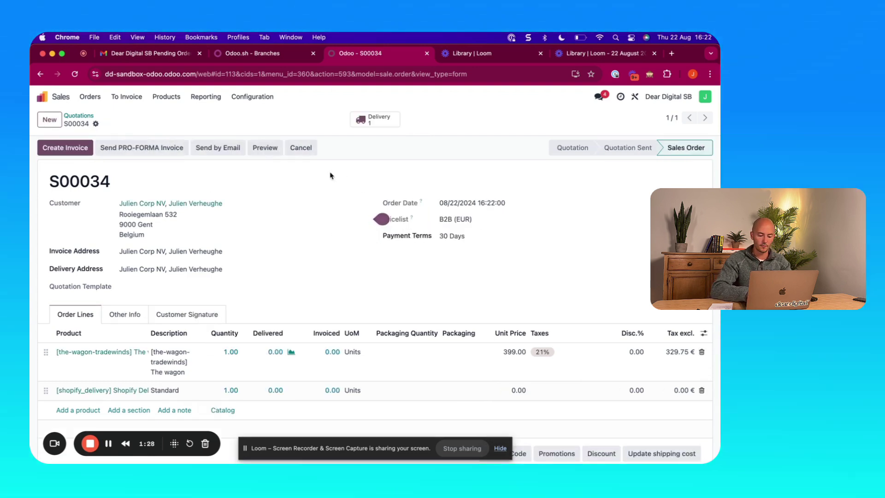
Open delivery WH/OUT/00110 and try validating it, hitting the missing lot/serial number error
left_click(378, 121)
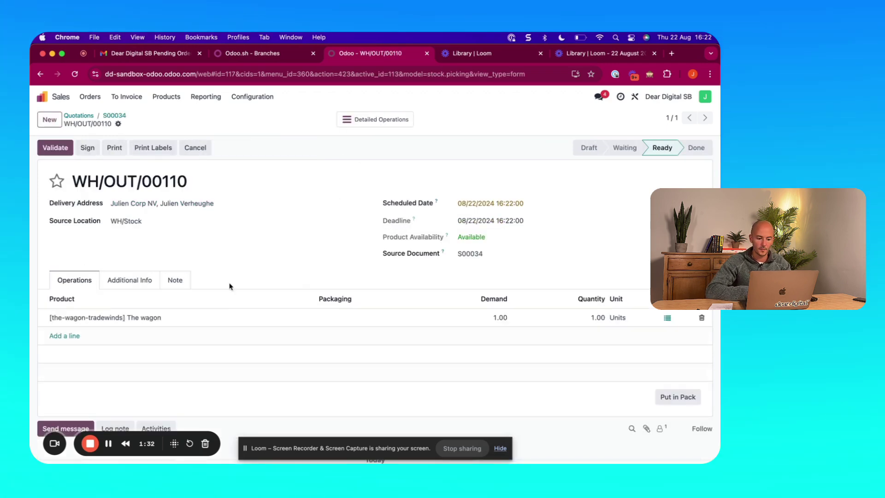
left_click(58, 148)
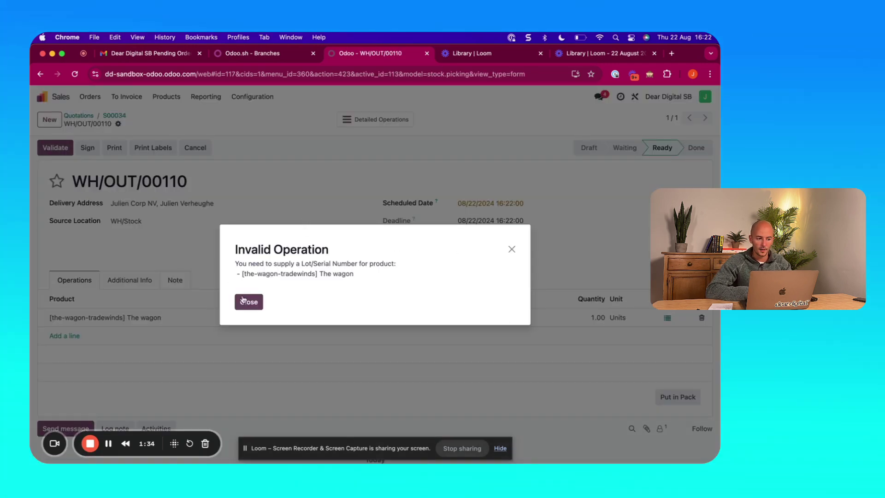
left_click(257, 301)
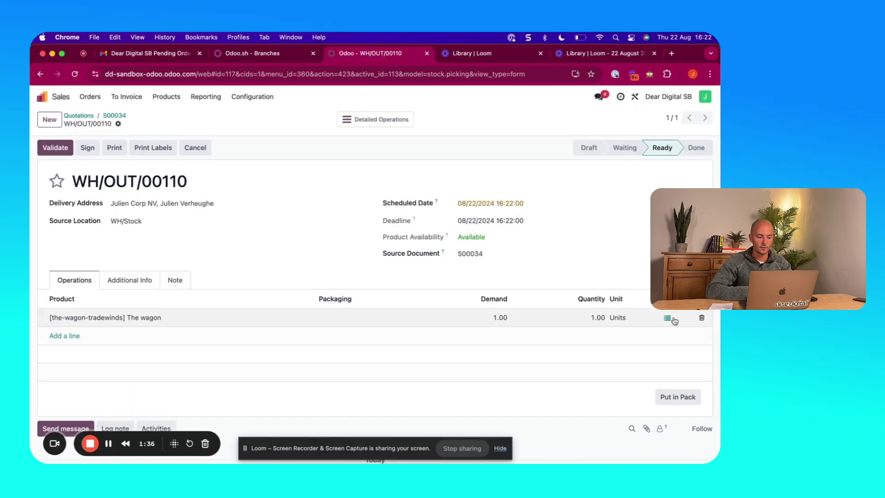
left_click(667, 318)
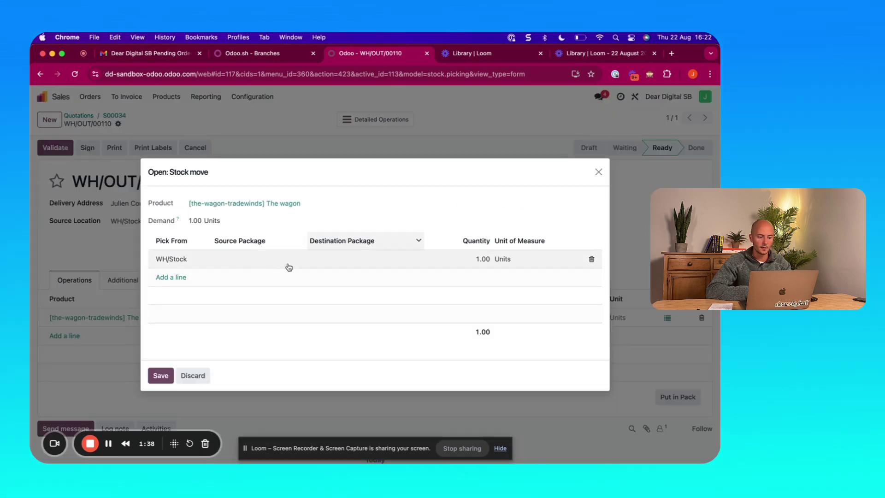
left_click(159, 375)
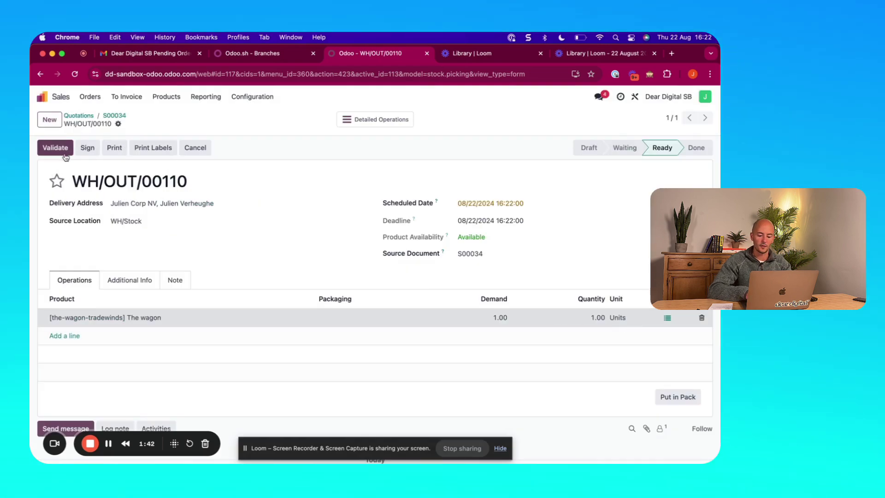
Retry validation, then inspect the wagon's WH/Stock pick line in the detailed operations
left_click(50, 147)
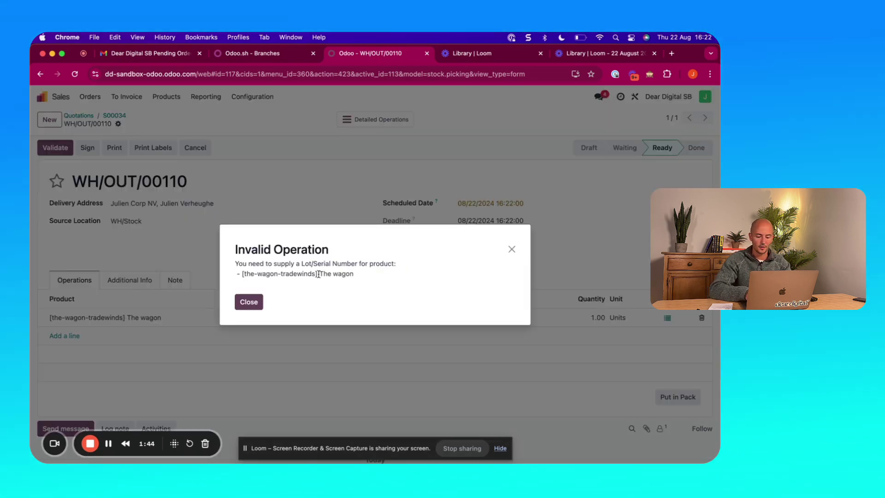
left_click(249, 302)
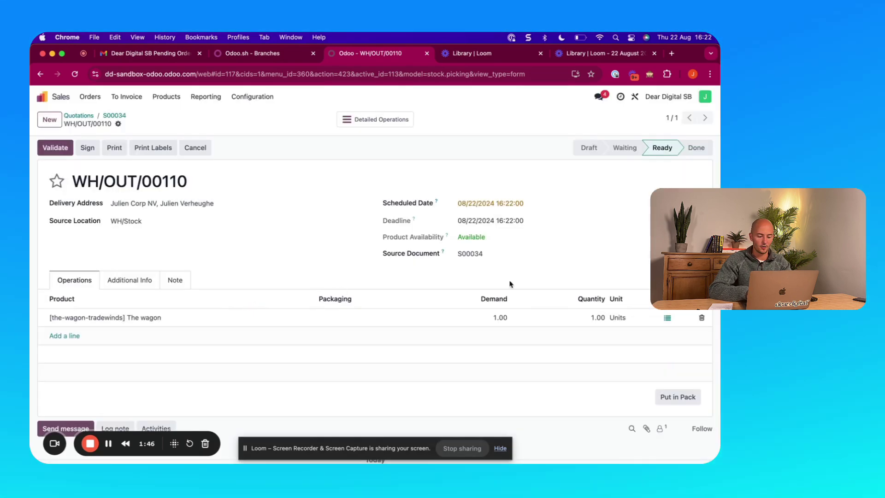
left_click(668, 317)
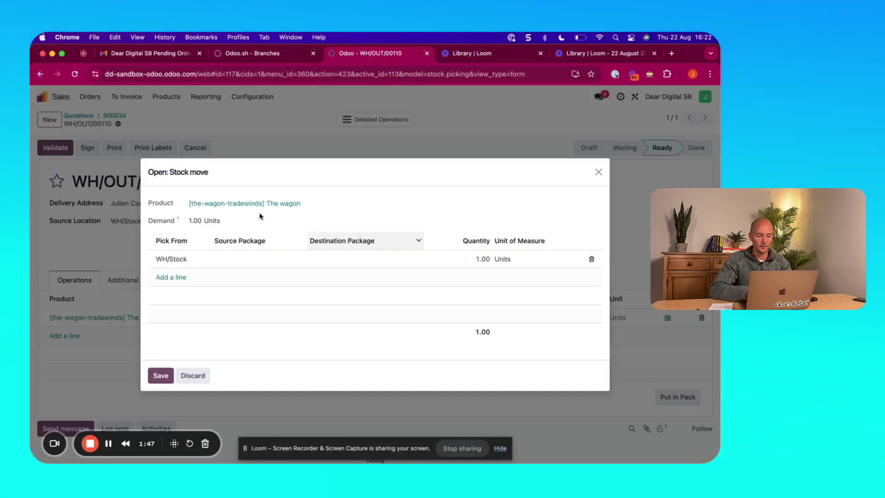
left_click(254, 259)
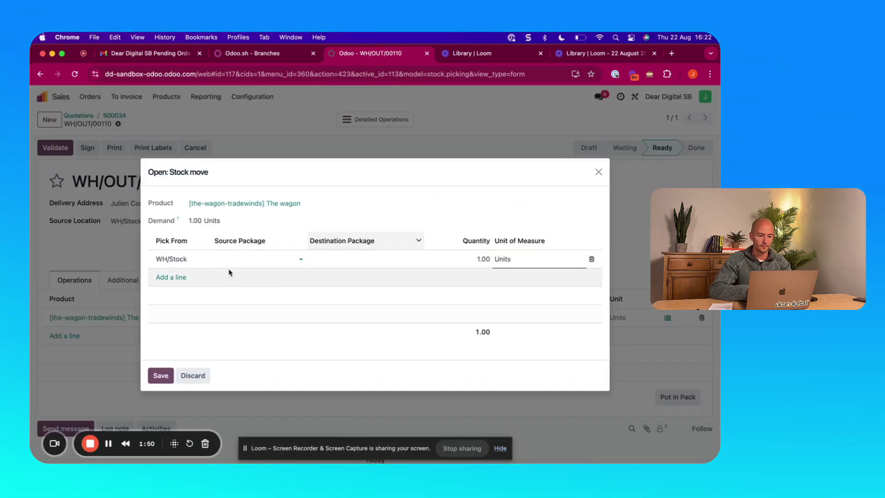
left_click(579, 185)
left_click(598, 172)
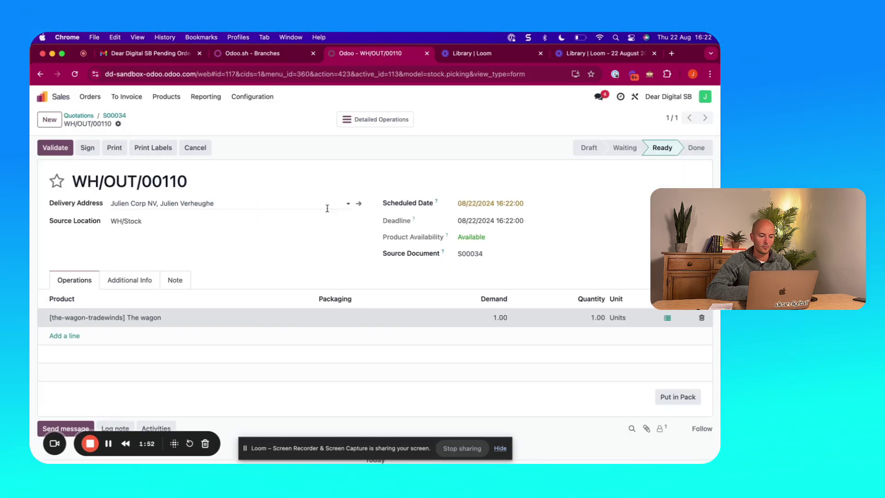